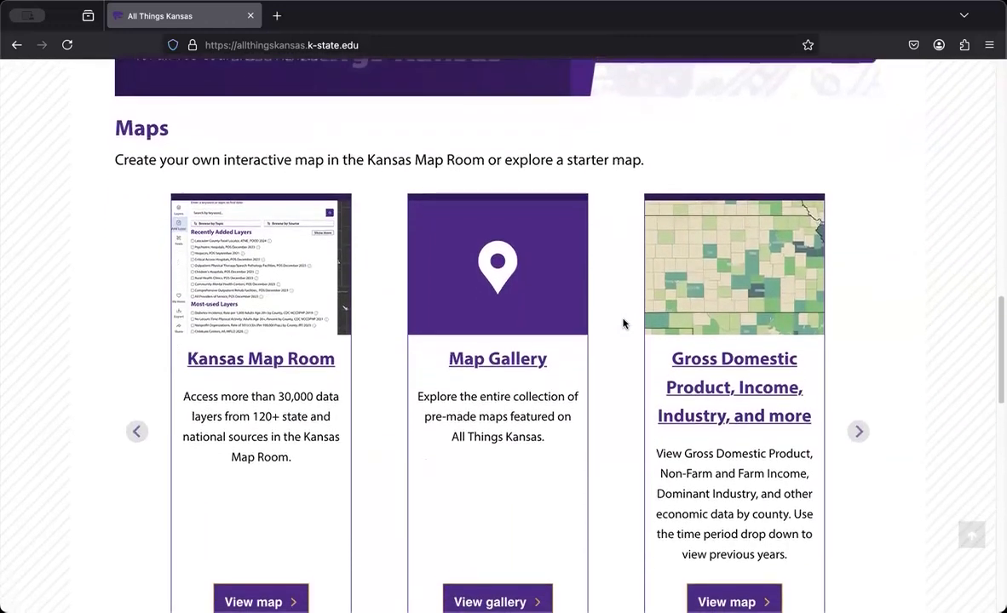
pyautogui.scroll(-1, 623, 324)
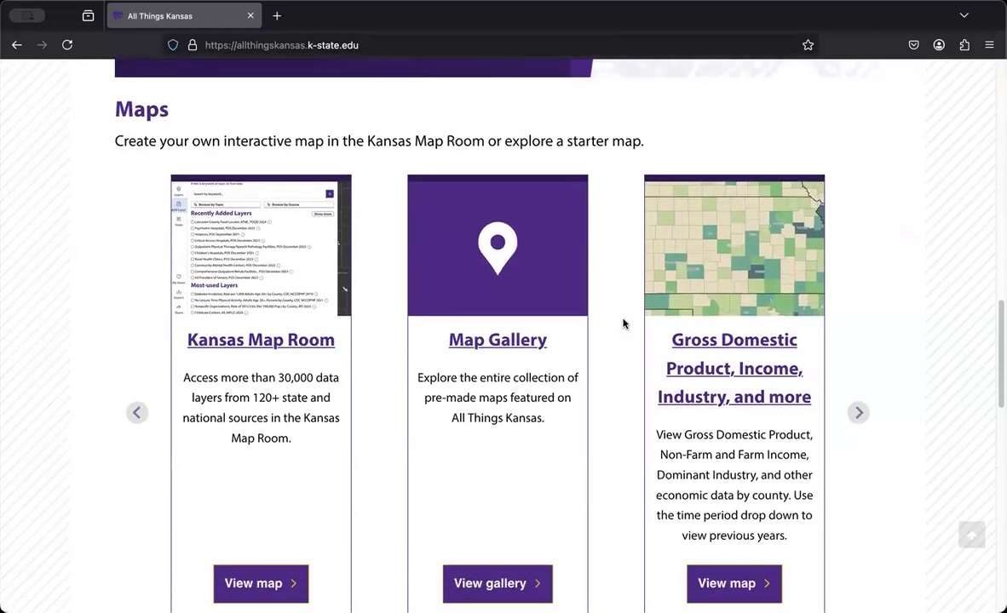
# Open the Kansas Map Room and browse its data by topic down to Economic, Gross Domestic Product
pyautogui.click(239, 341)
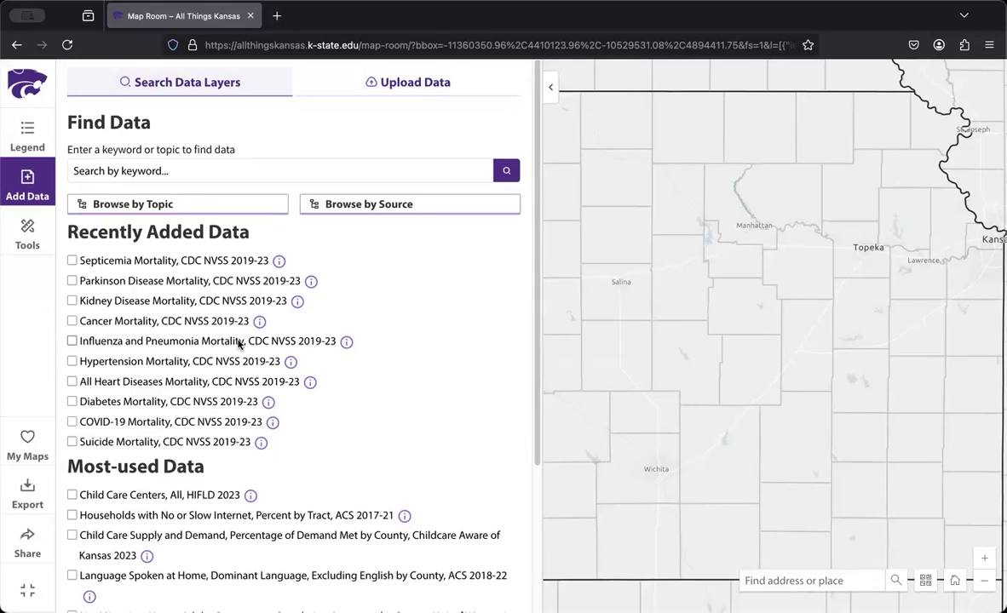
pyautogui.click(174, 205)
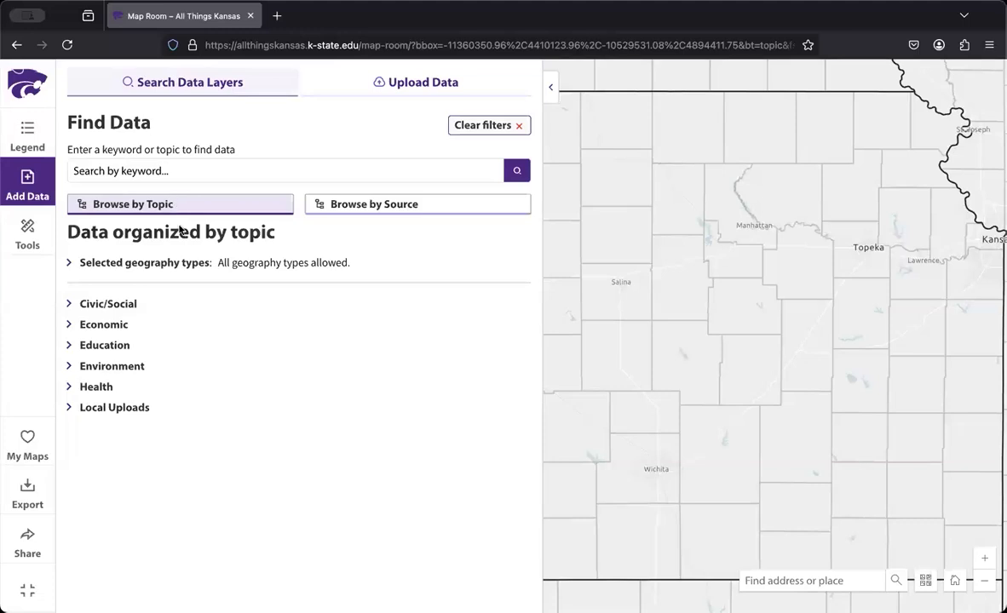
pyautogui.click(118, 326)
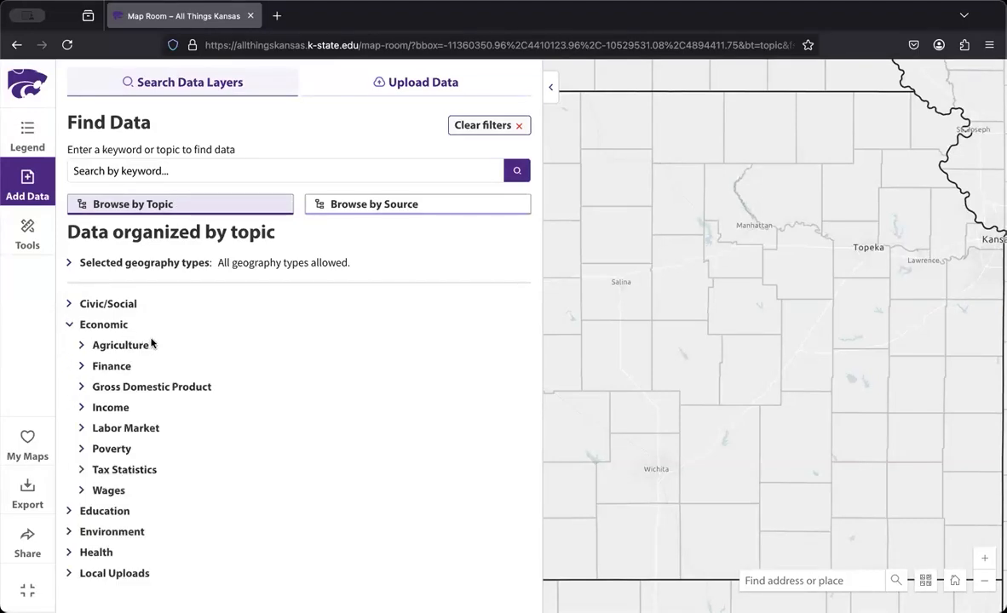
pyautogui.click(134, 388)
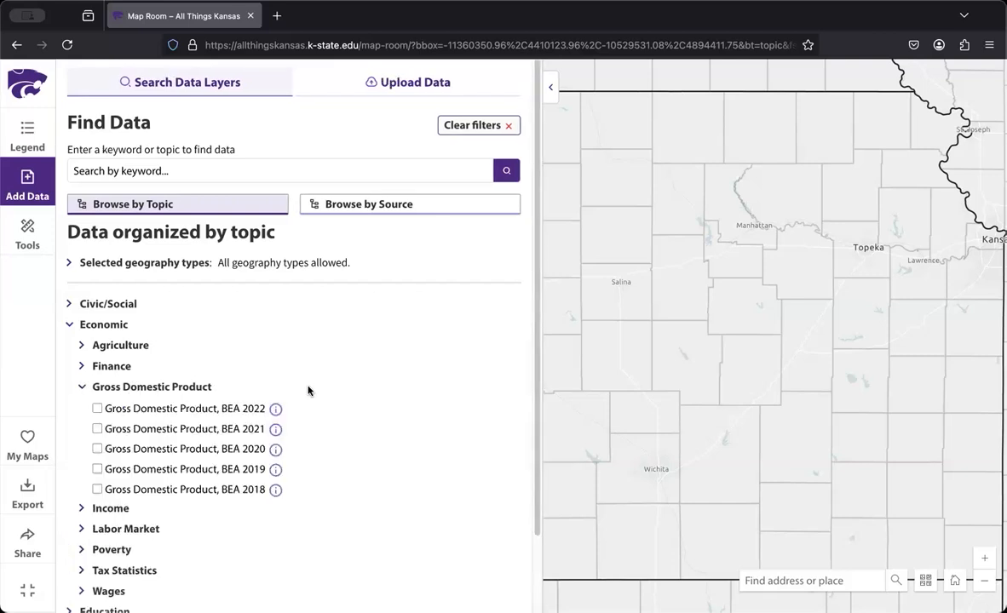
# Browse the data by source, look through the primary care layers under Behavioral Risk Factor Surveillance System, and close the source listing
pyautogui.click(413, 204)
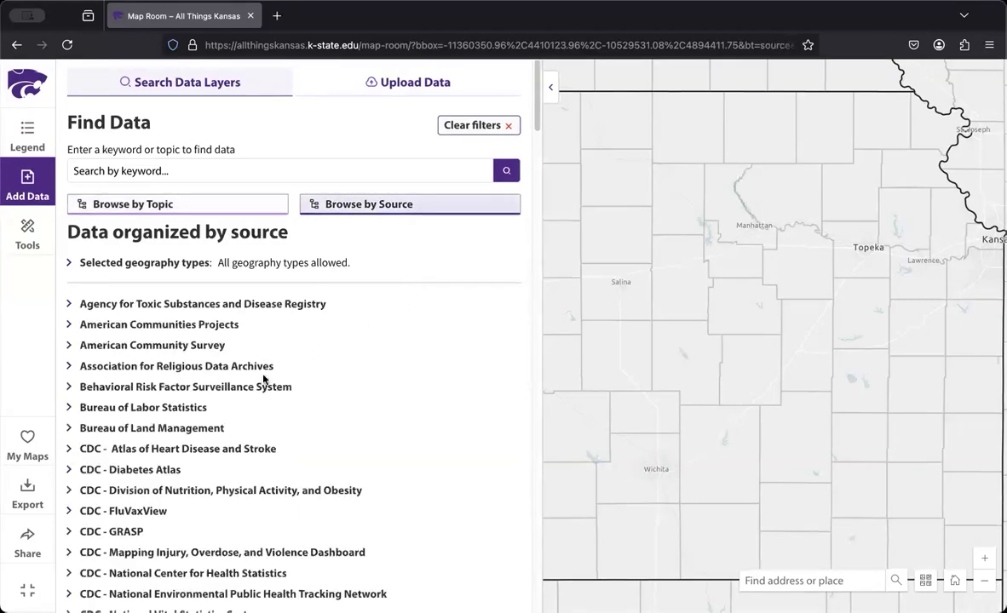
pyautogui.click(223, 391)
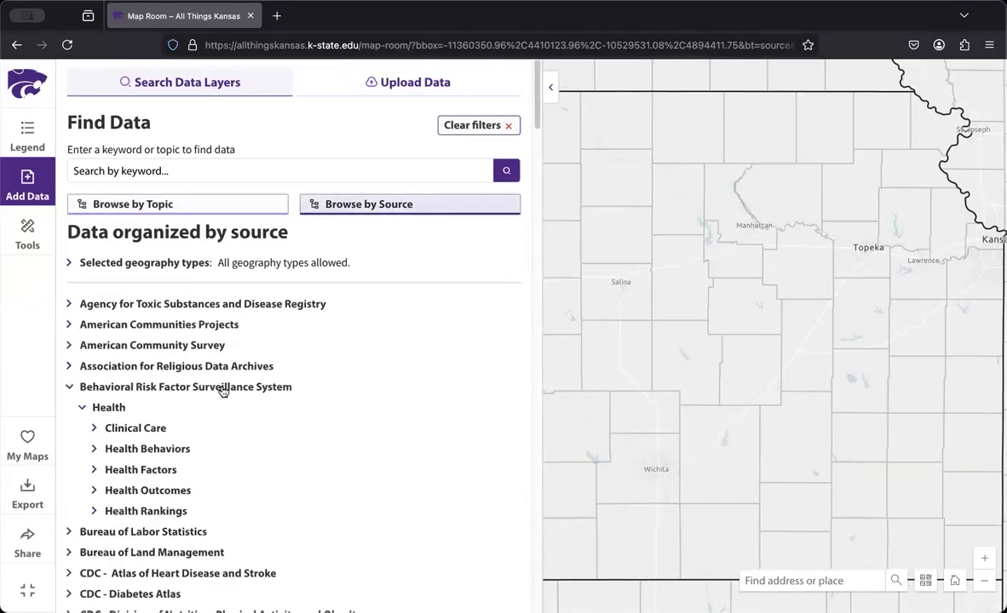
pyautogui.click(160, 427)
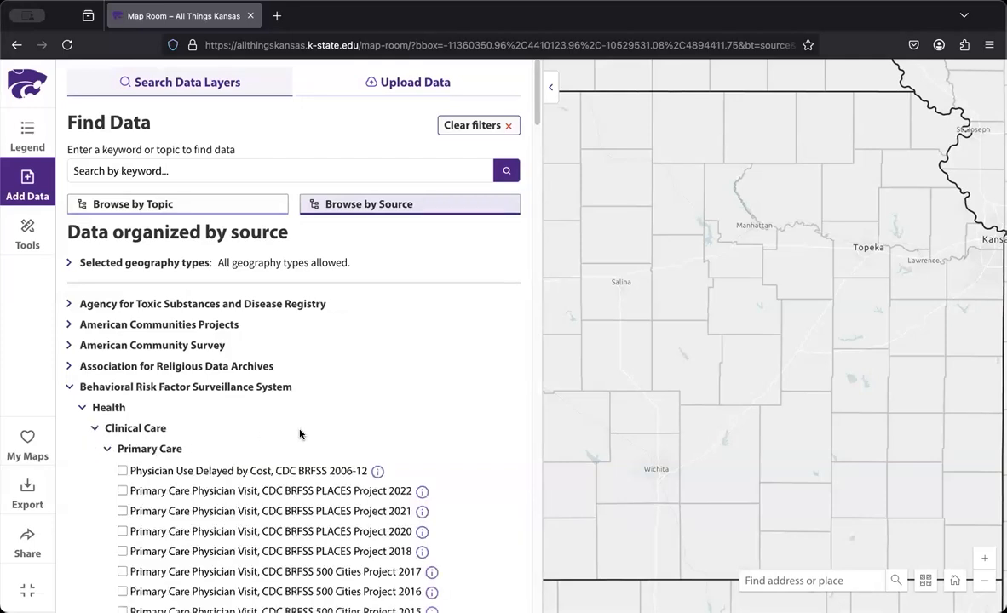
pyautogui.scroll(-5, 299, 434)
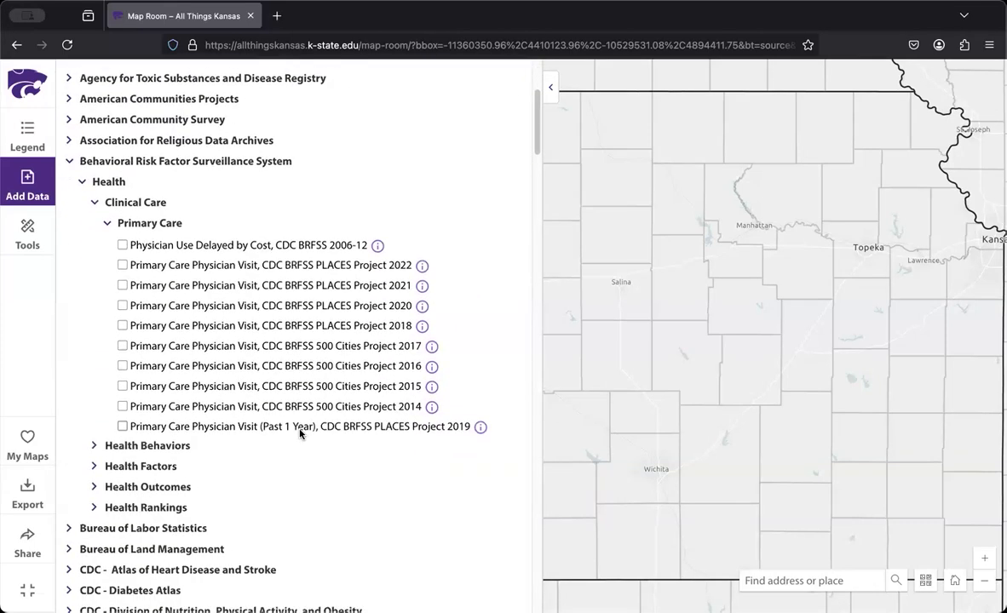
pyautogui.scroll(-3, 299, 435)
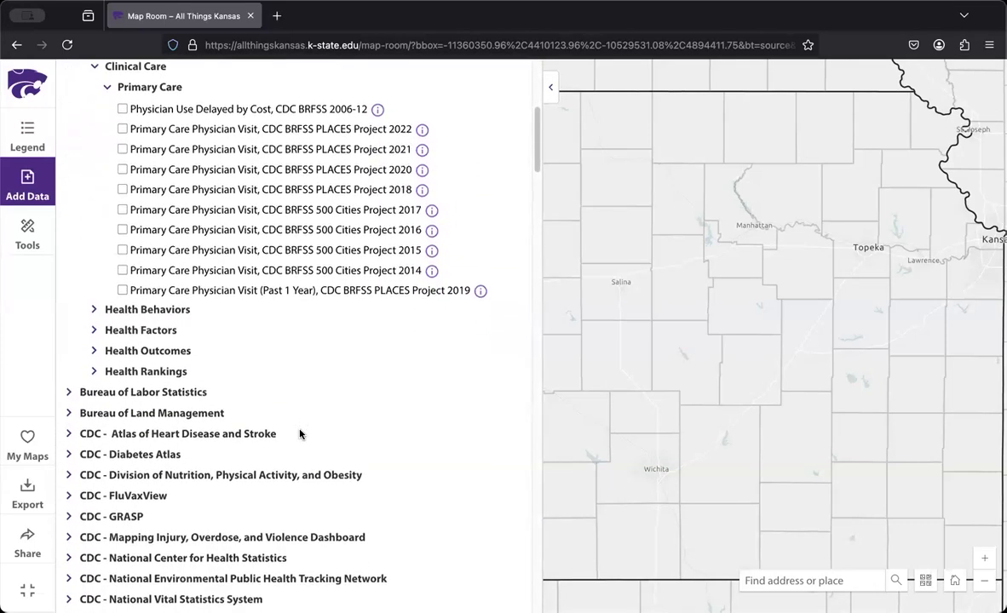
pyautogui.scroll(-7, 299, 435)
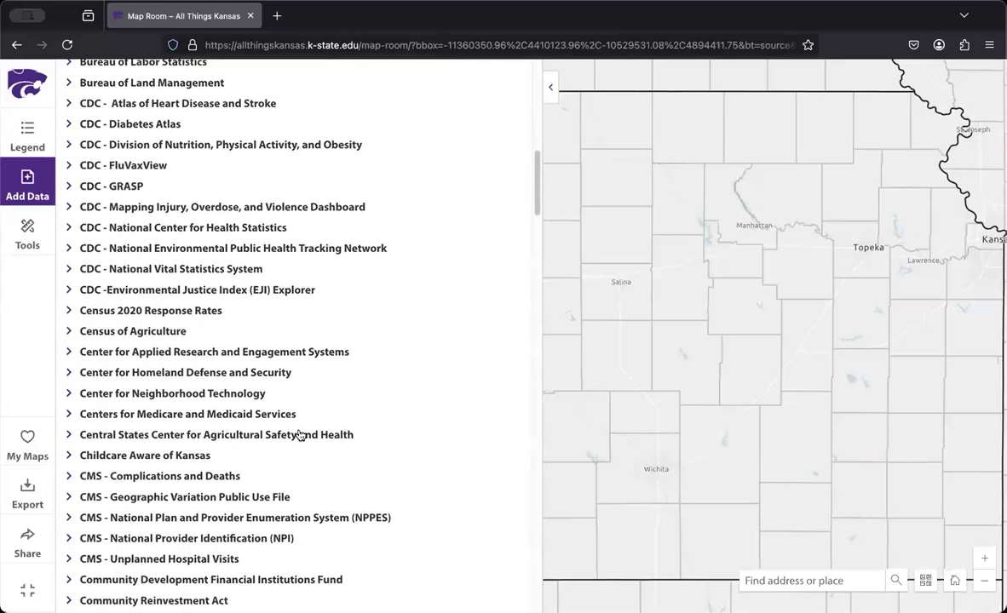
pyautogui.scroll(15, 299, 434)
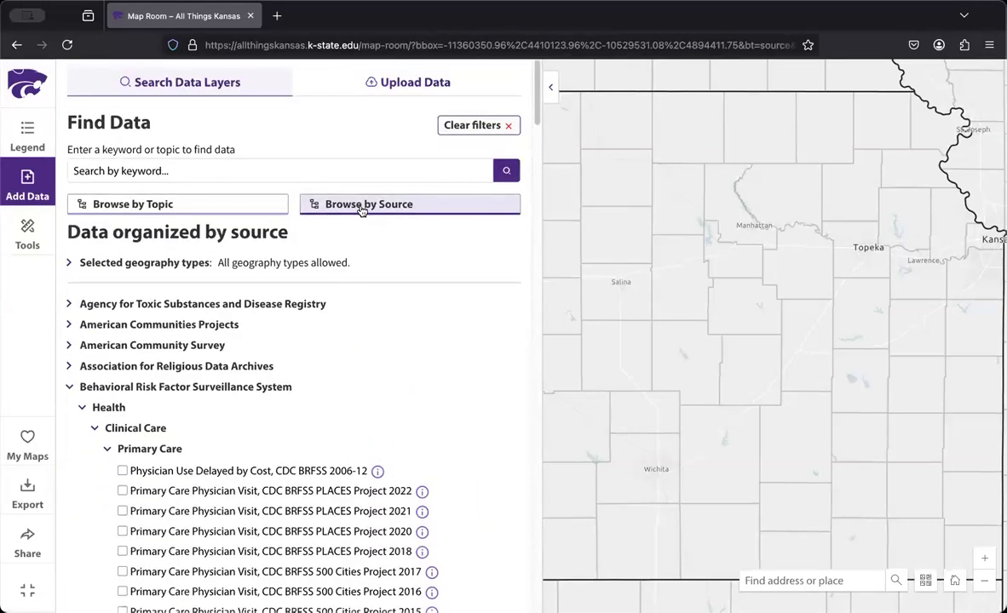
pyautogui.click(361, 208)
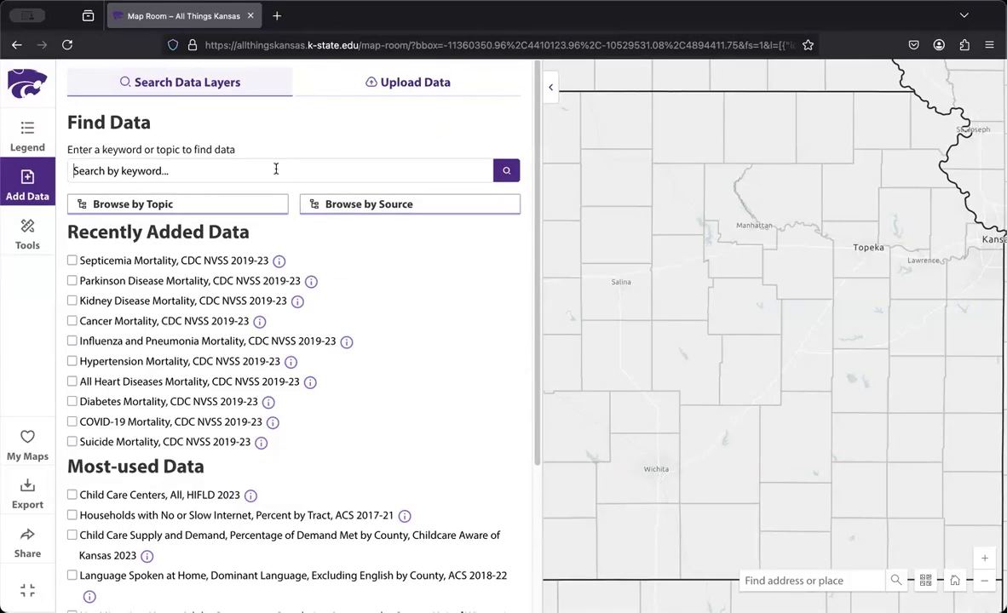
# Search the data layers for "population change 2010"
pyautogui.write('o')
pyautogui.press('BackSpace')
pyautogui.write('population')
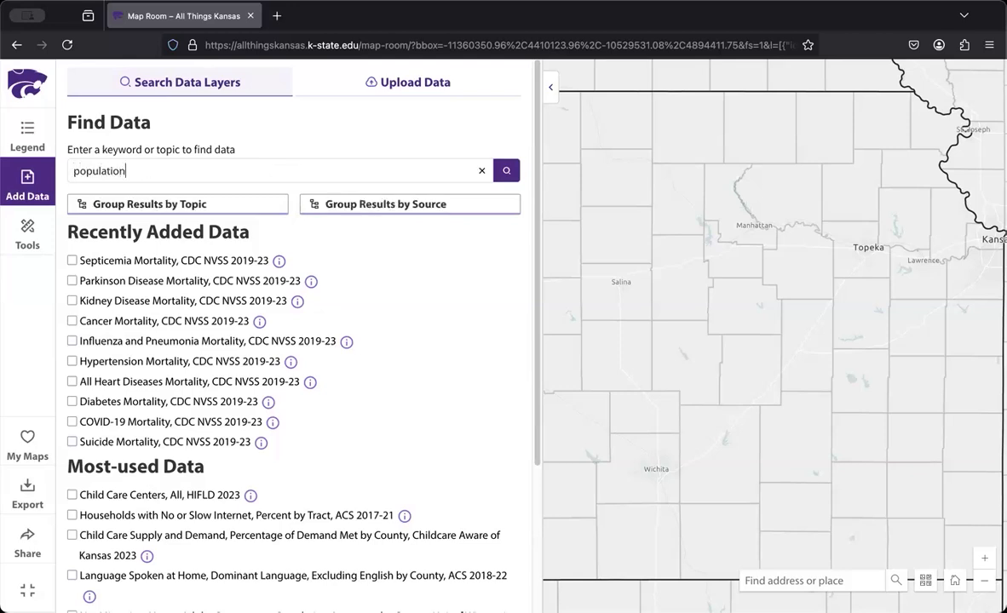
pyautogui.write(' change 2010')
pyautogui.press('Return')
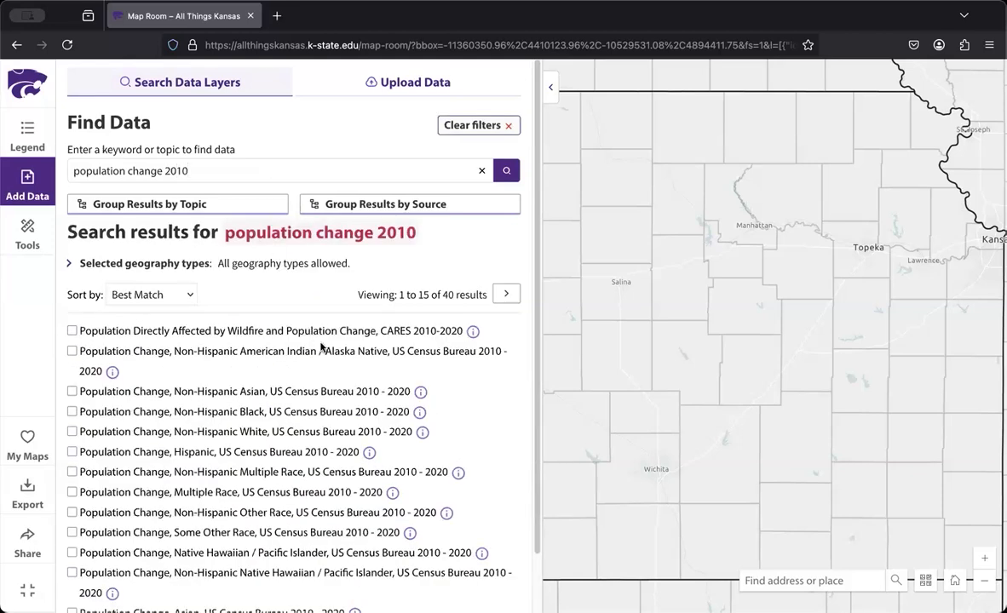
# Add the "Population Change, US Census Bureau 2010 - 2020" layer from the second page of results and show its legend
pyautogui.scroll(-1, 321, 346)
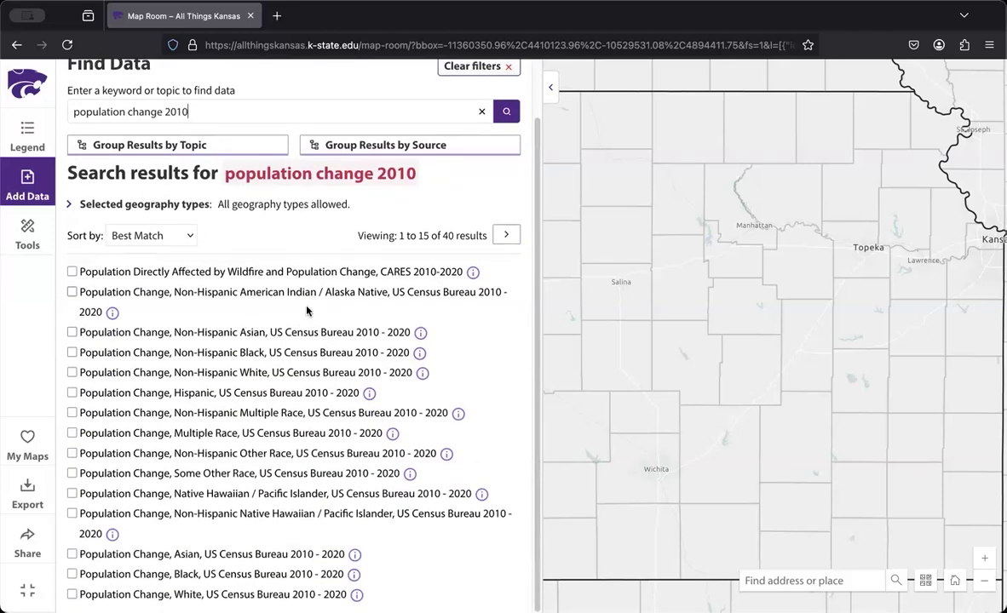
pyautogui.click(506, 236)
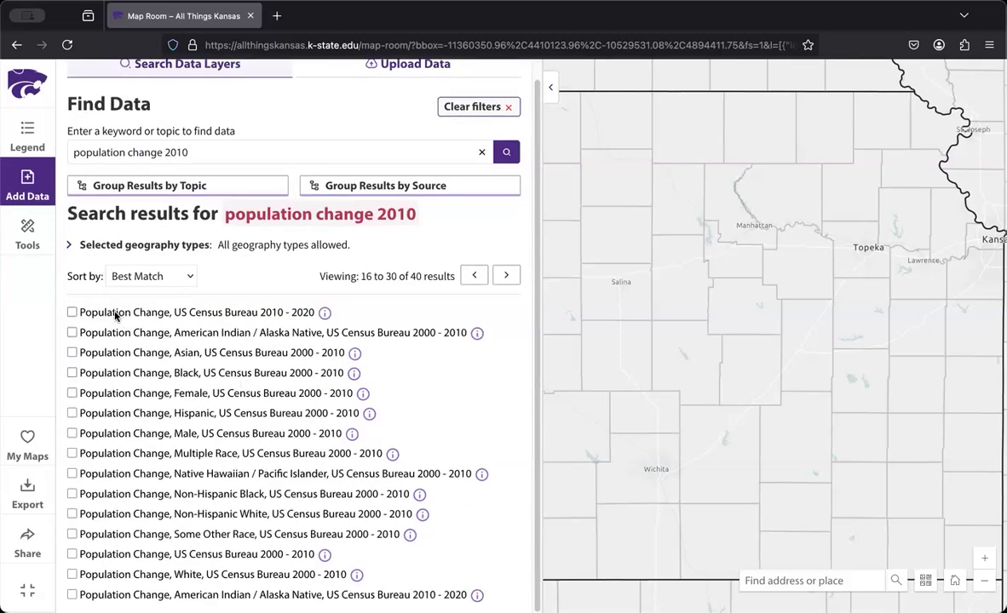
pyautogui.click(72, 311)
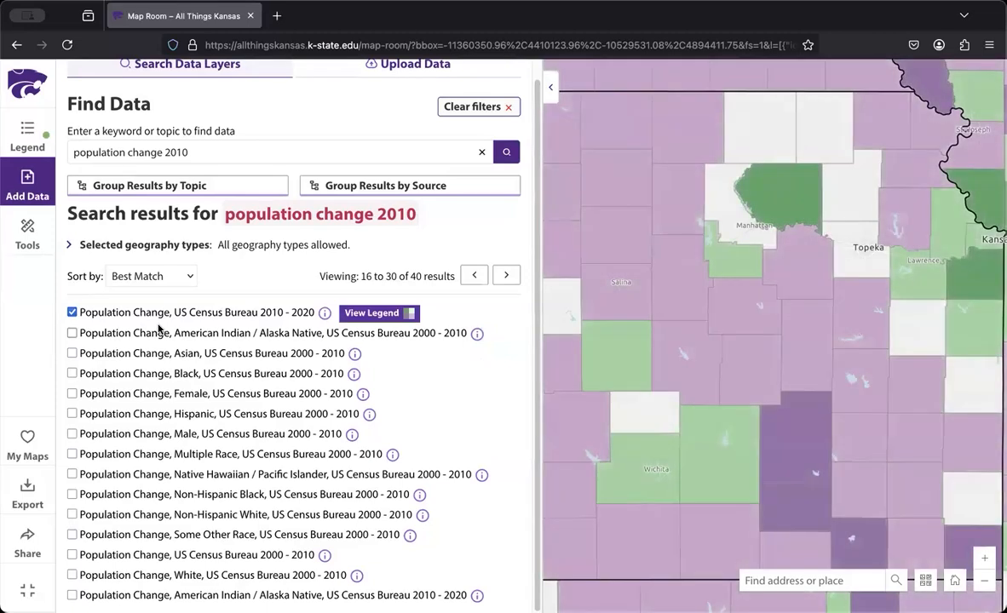
pyautogui.click(379, 315)
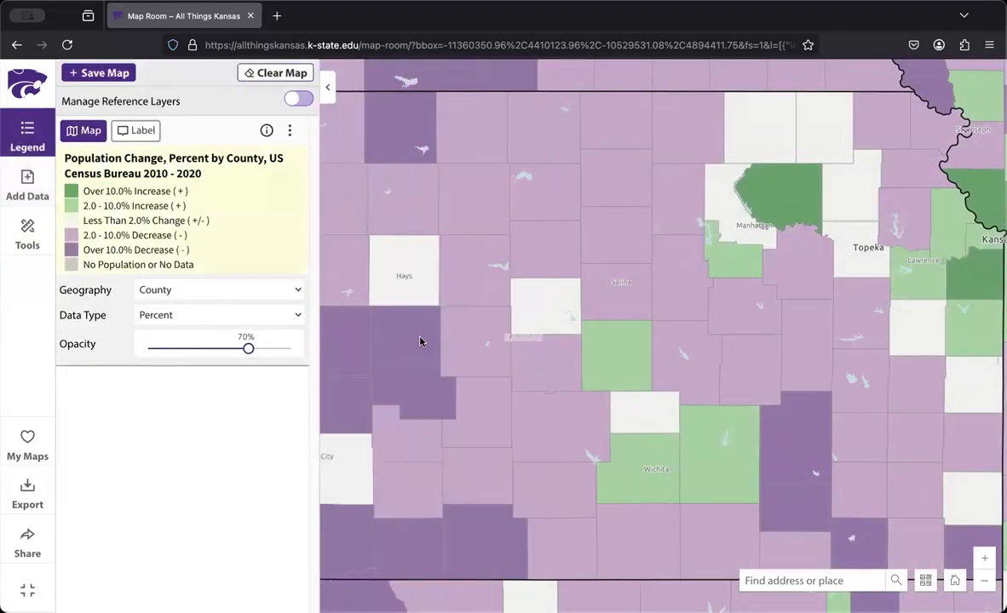
# Look up the population change details of McPherson County on the map and close them
pyautogui.click(622, 357)
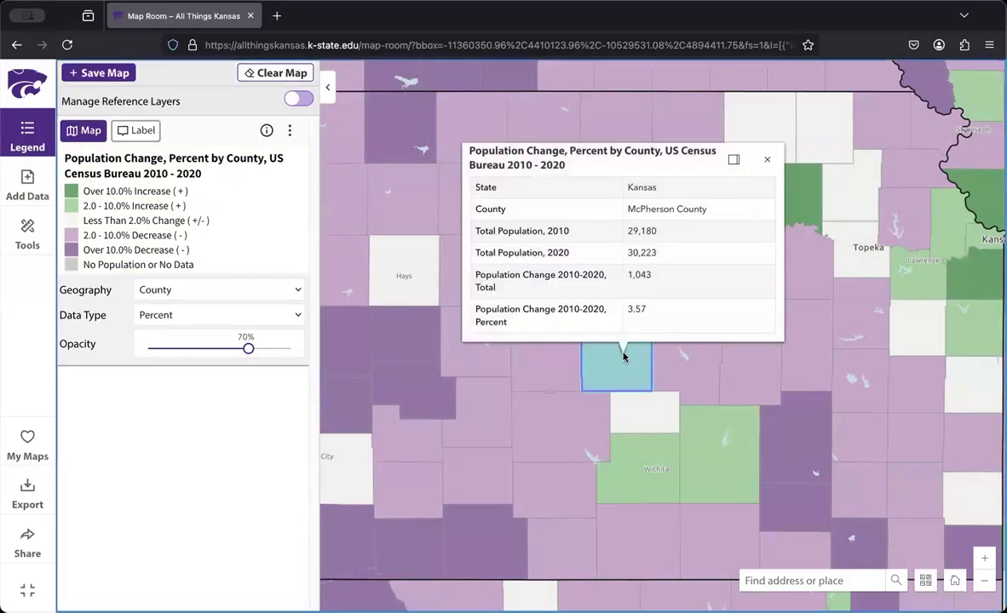
pyautogui.click(766, 161)
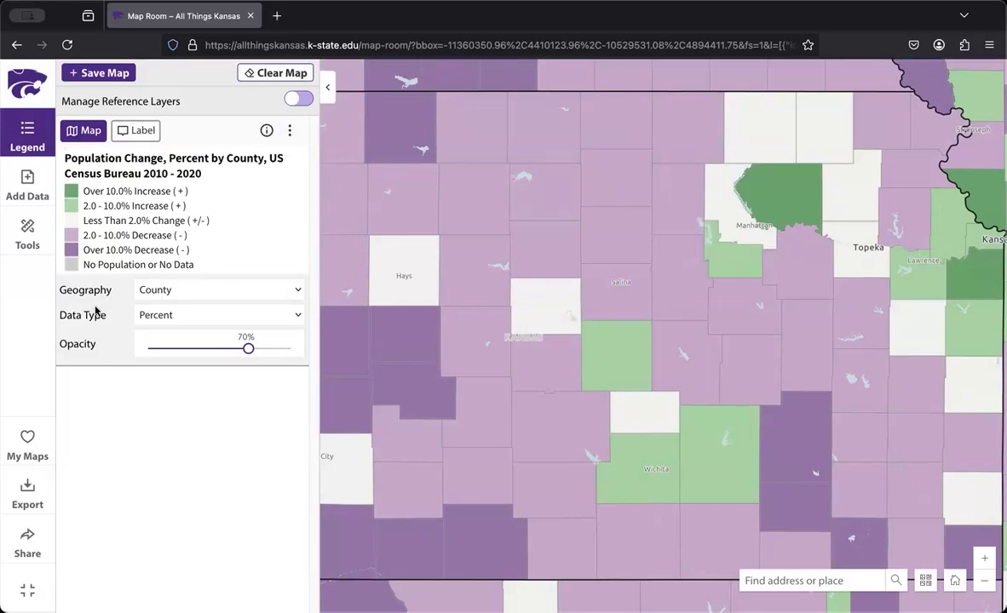
# Turn the population change layer off and back on, and show and hide its percentage labels
pyautogui.click(85, 132)
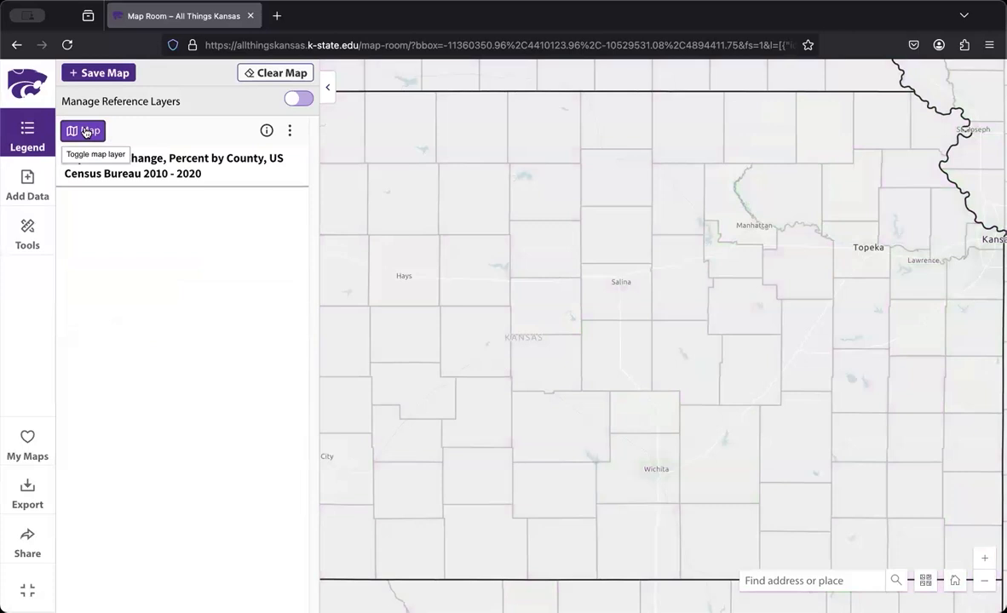
pyautogui.click(85, 132)
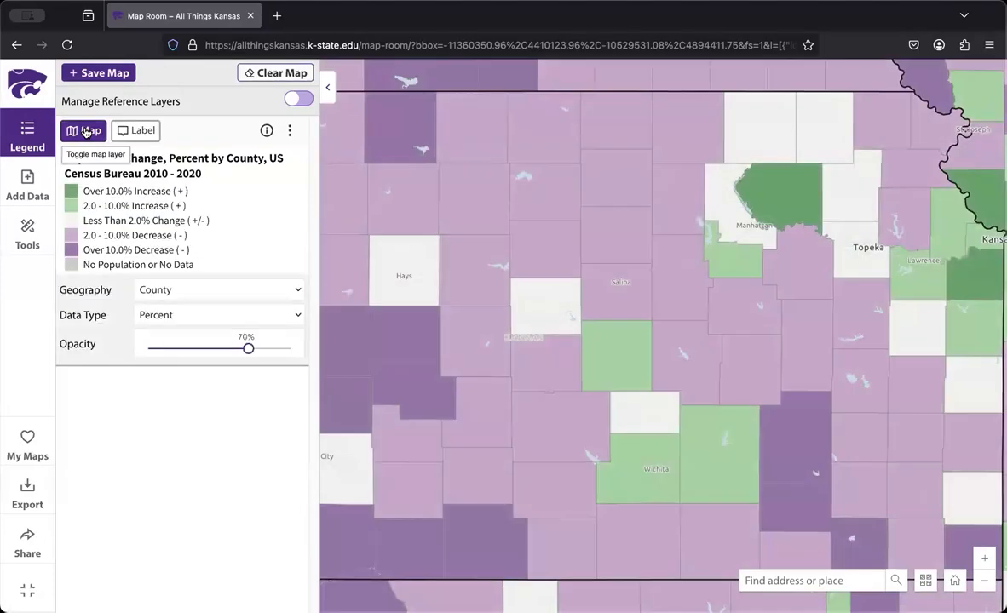
pyautogui.click(124, 132)
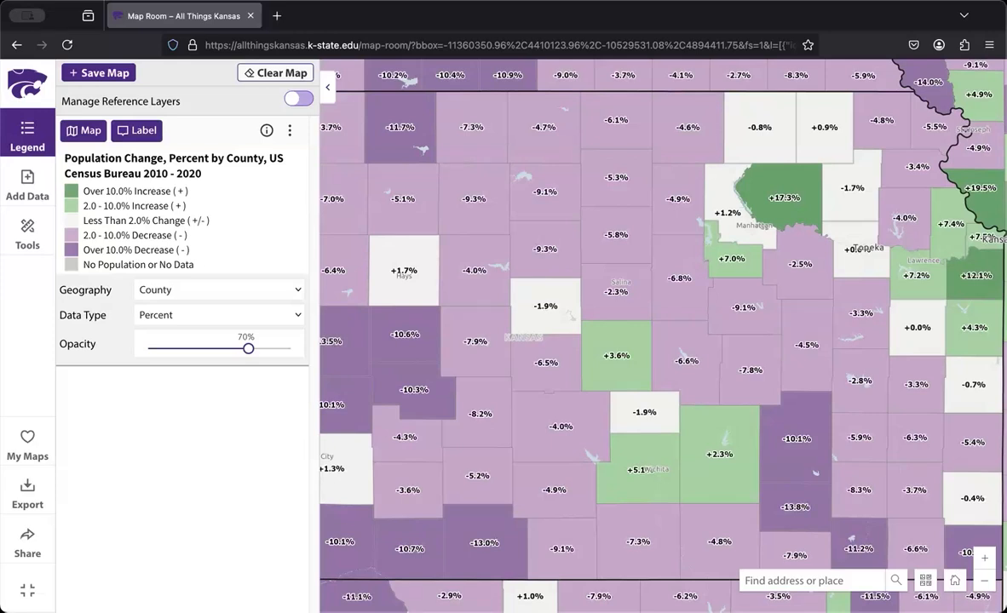
pyautogui.click(142, 130)
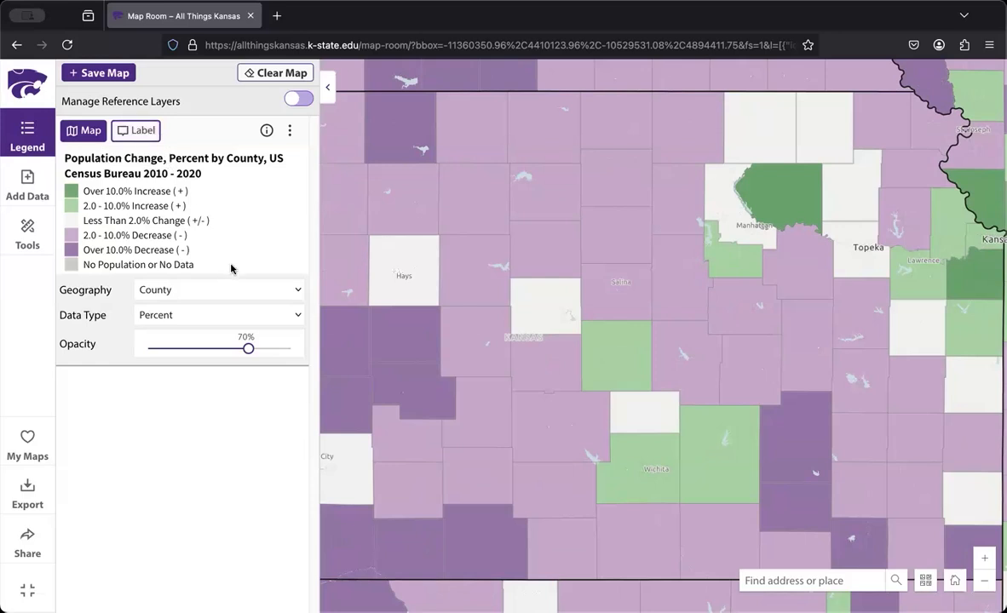
# Set the population change layer's geography to Tract and keep the statewide map extent
pyautogui.click(218, 289)
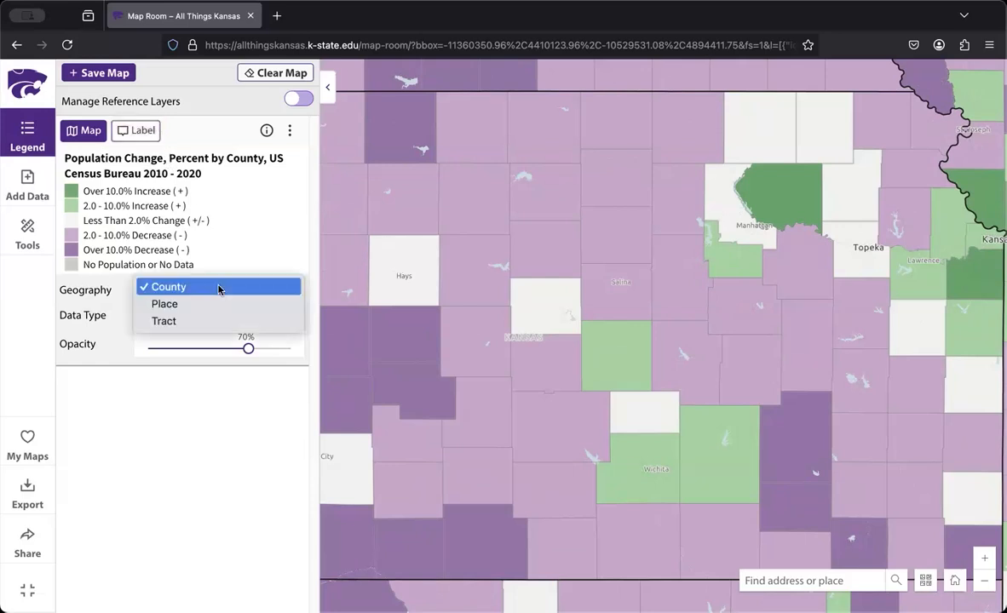
pyautogui.click(203, 321)
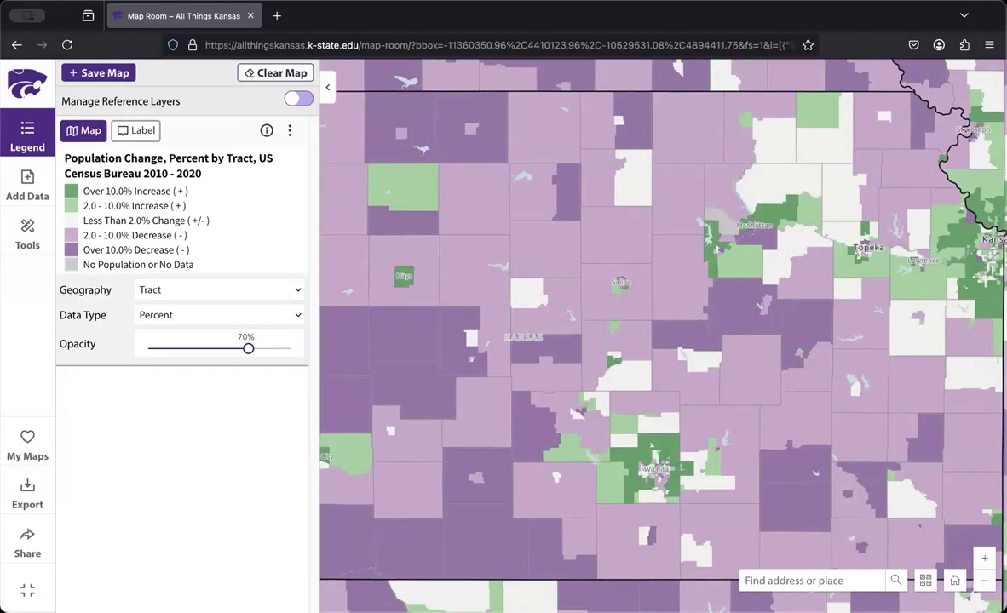
pyautogui.click(985, 558)
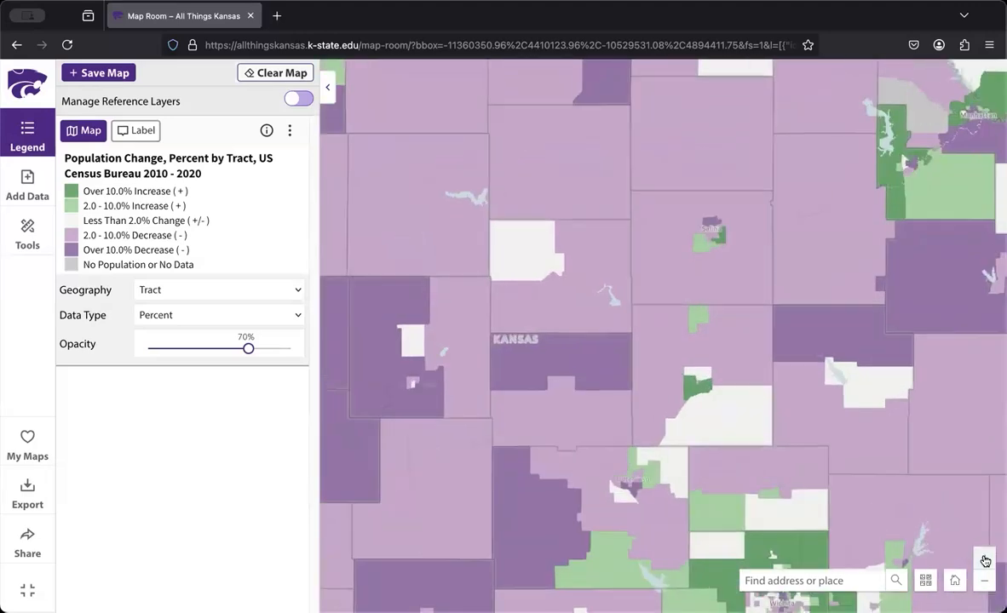
pyautogui.click(985, 558)
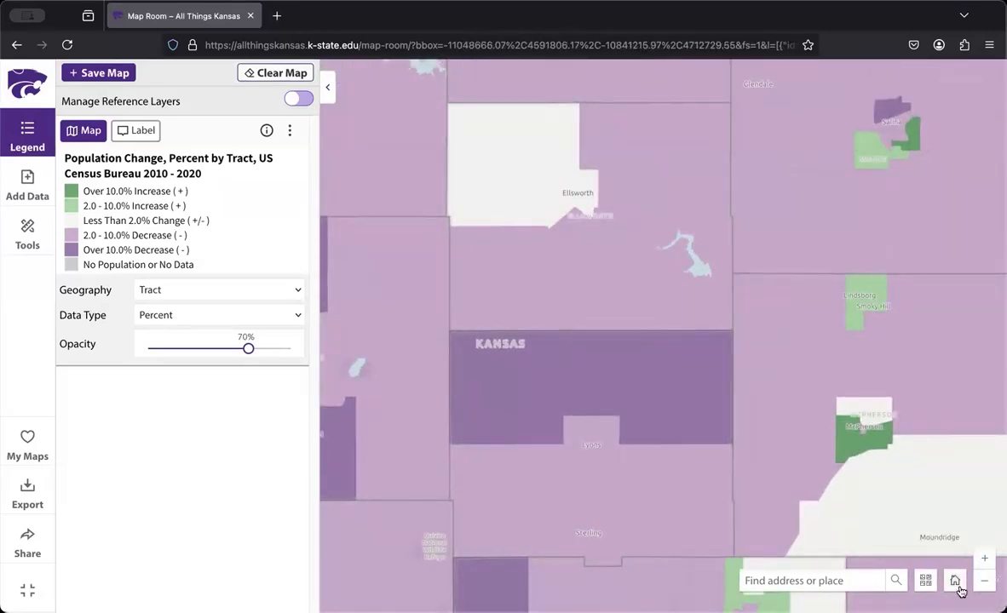
pyautogui.click(957, 584)
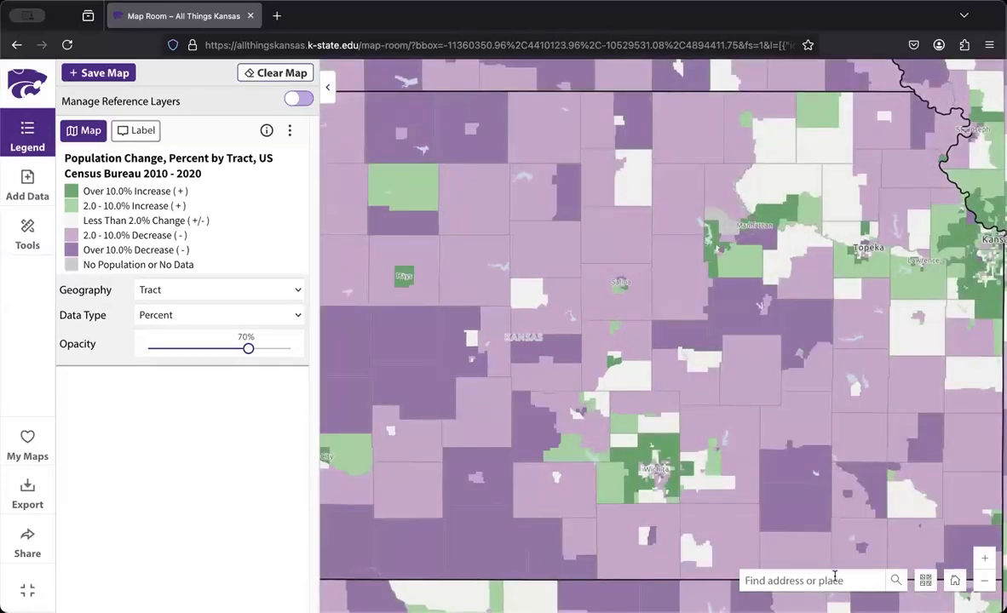
# Find "lawrence, ks" on the map
pyautogui.click(835, 578)
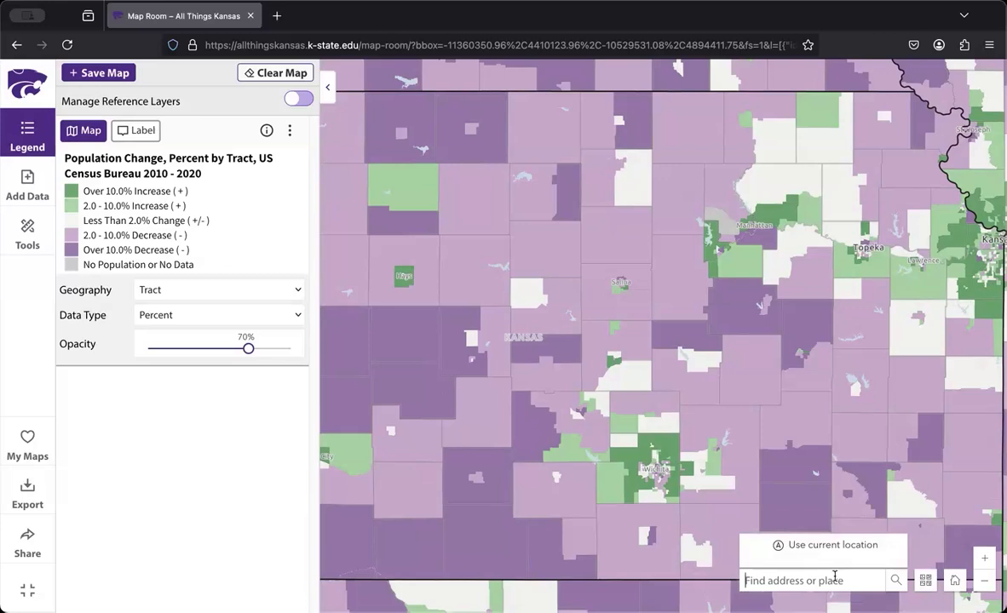
pyautogui.write('lawrence, ks')
pyautogui.press('Return')
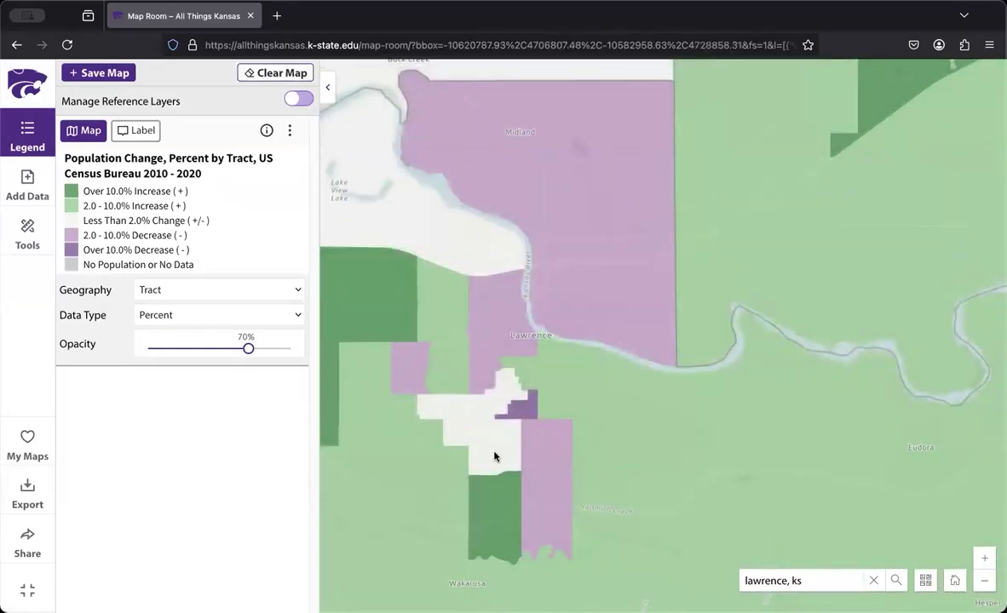
# Look up the population details of Lawrence's dark purple tract, the light purple tract just south of it, and the green tract to the southeast
pyautogui.click(530, 407)
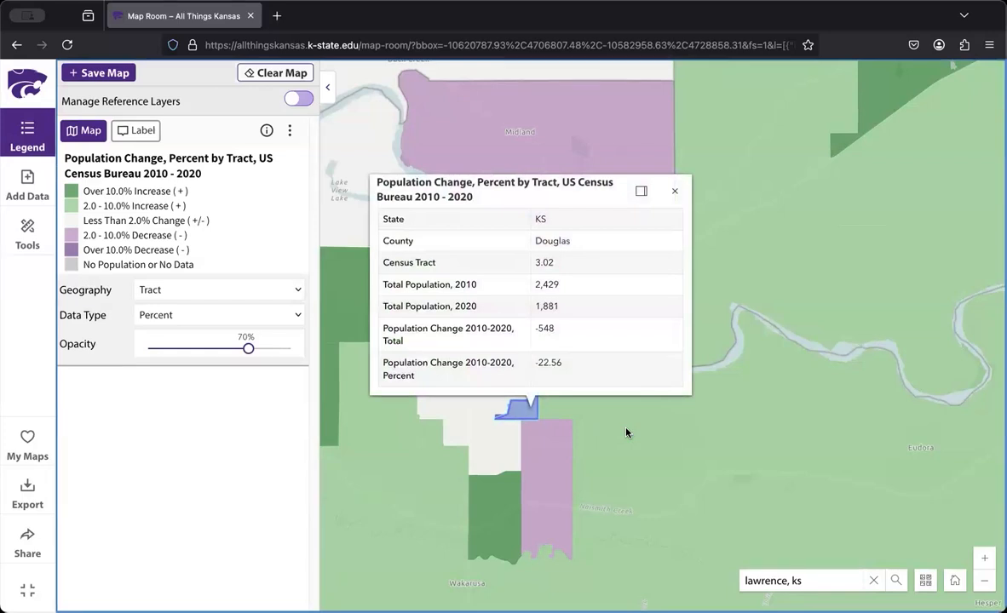
pyautogui.click(548, 481)
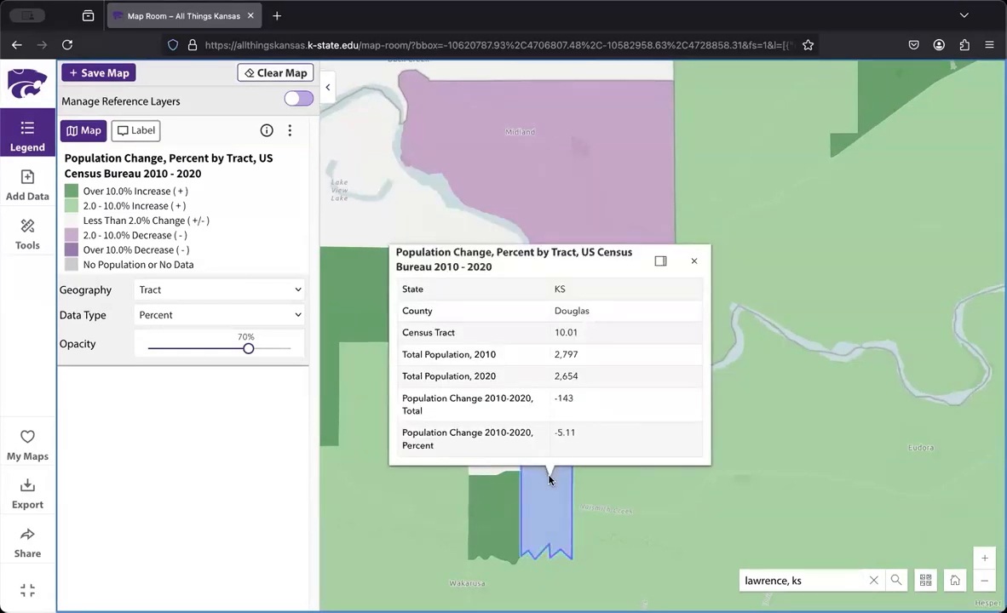
pyautogui.click(746, 462)
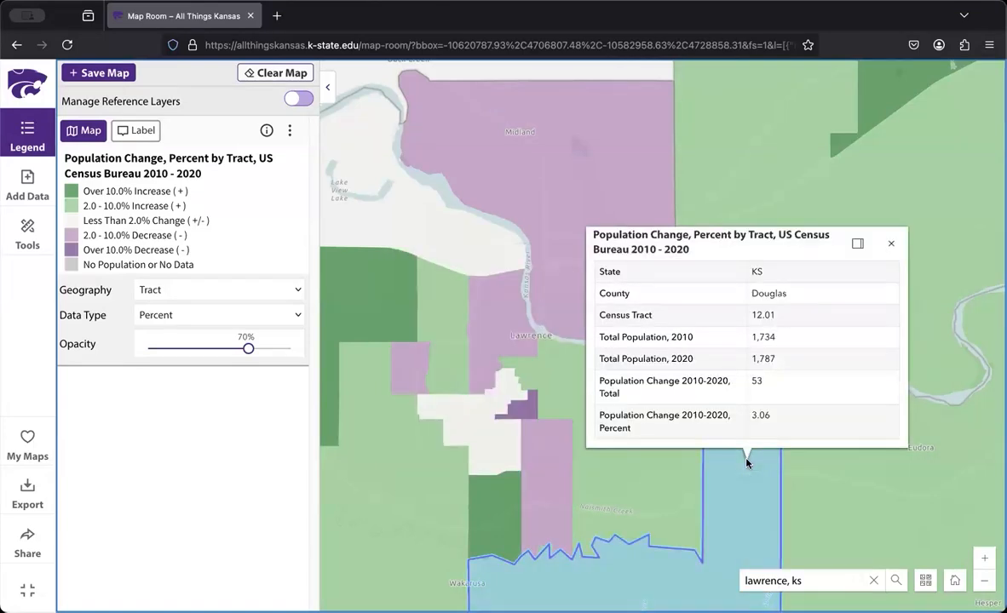
# Search the data layers for "business vacancy", add Business Vacancies, HUD 2024-Q4 to the map, and show its legend
pyautogui.click(891, 244)
pyautogui.click(28, 178)
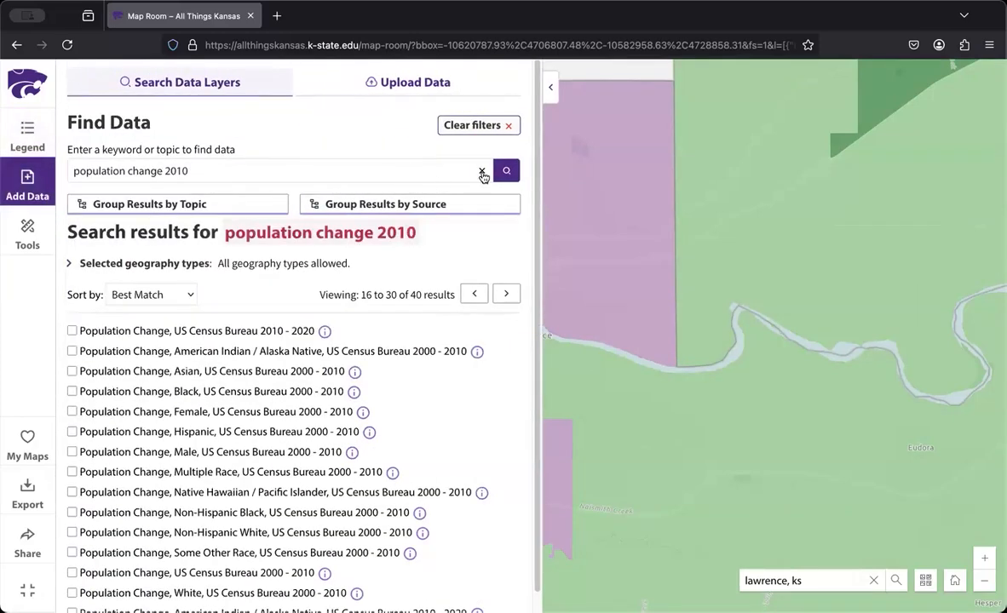
pyautogui.click(482, 173)
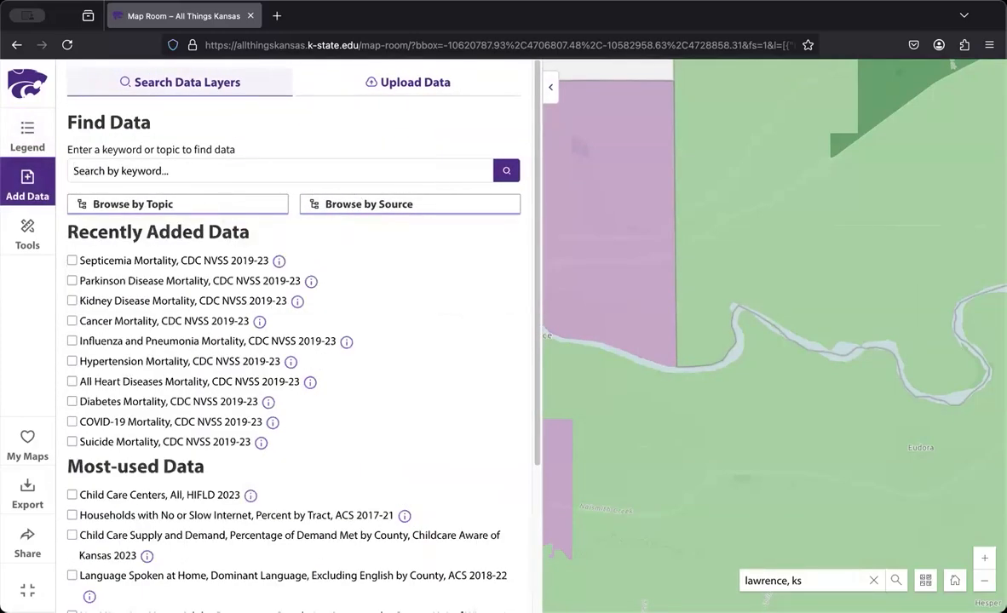
pyautogui.write('business vacancy')
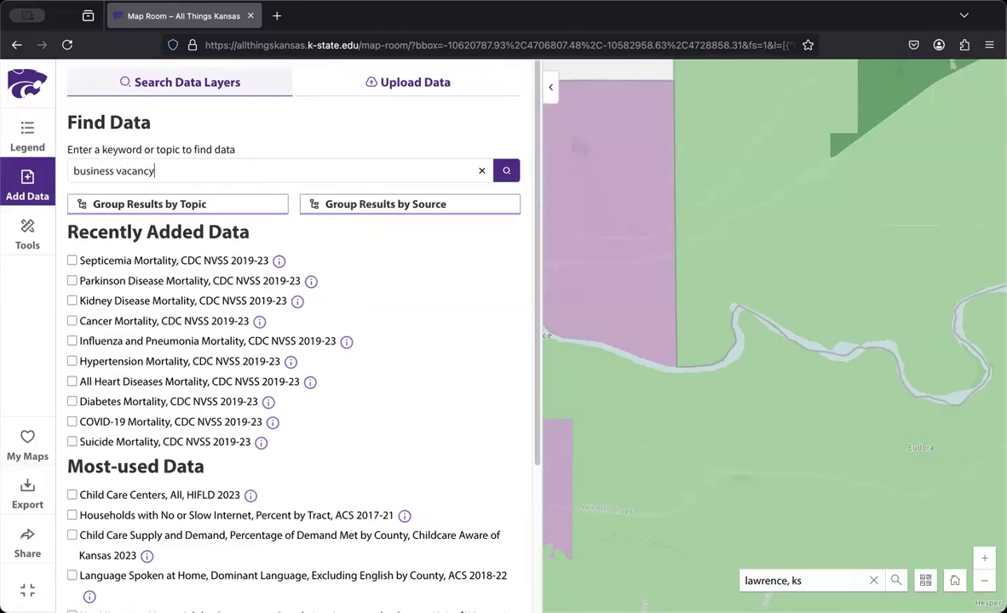
pyautogui.press('Return')
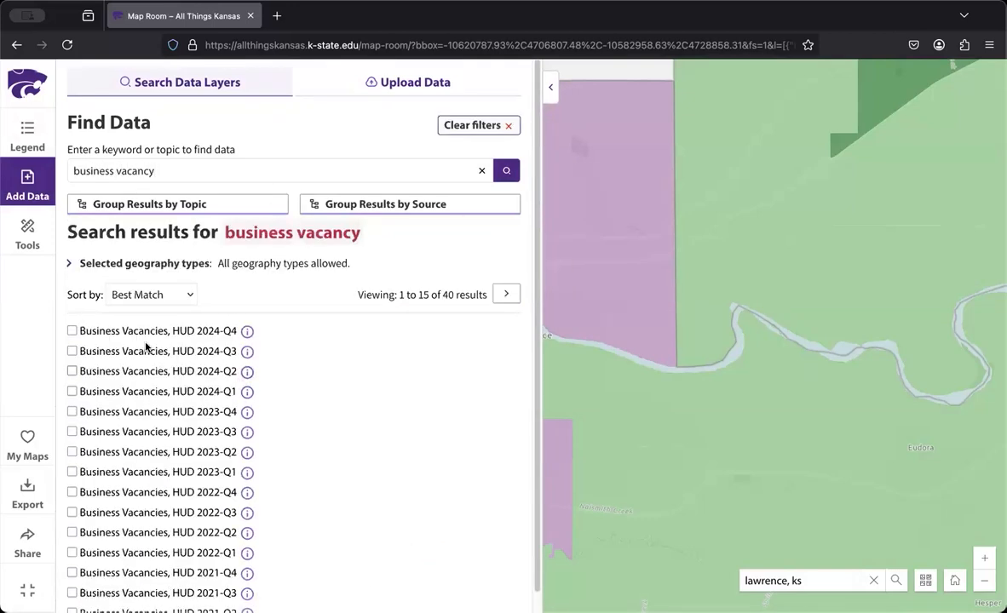
pyautogui.click(73, 331)
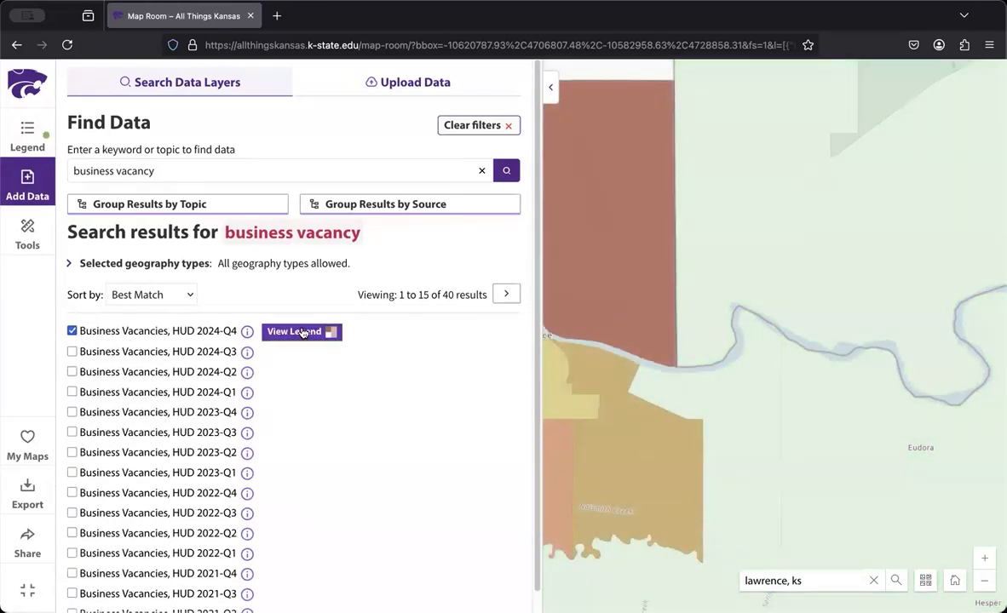
pyautogui.click(303, 333)
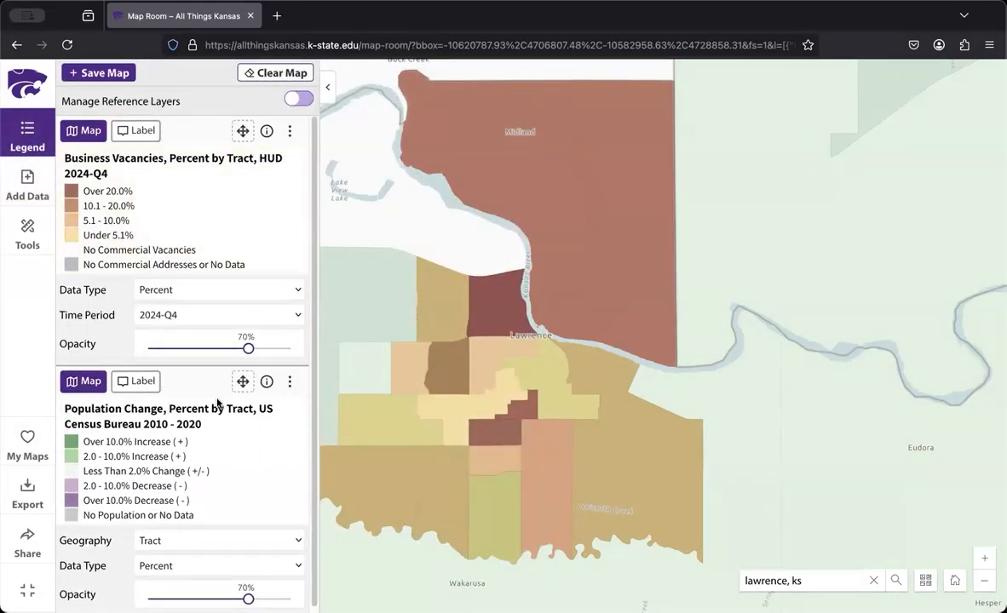
# Move the population change layer above the business vacancies layer, and restore the original layer order
pyautogui.moveTo(243, 382); pyautogui.dragTo(250, 180)
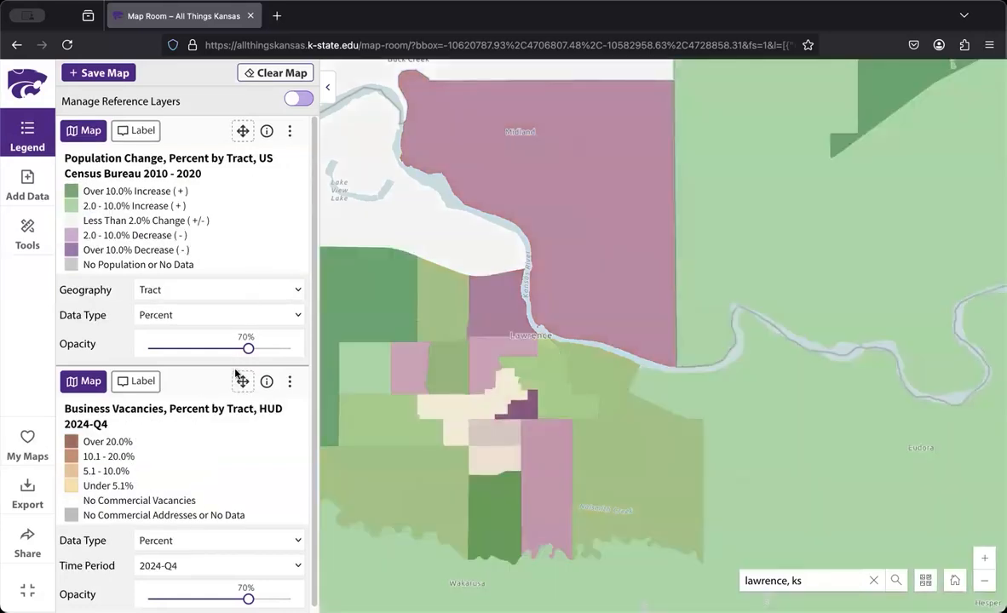
pyautogui.moveTo(250, 267); pyautogui.dragTo(250, 169)
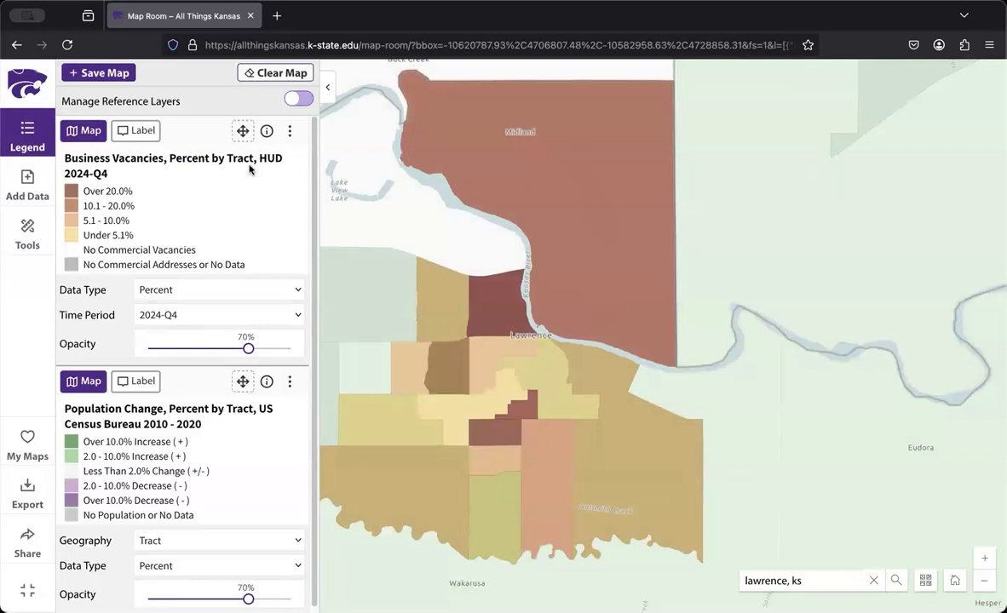
# Look at the selection types offered by the Select Data tool and return to the list of map tools
pyautogui.click(25, 238)
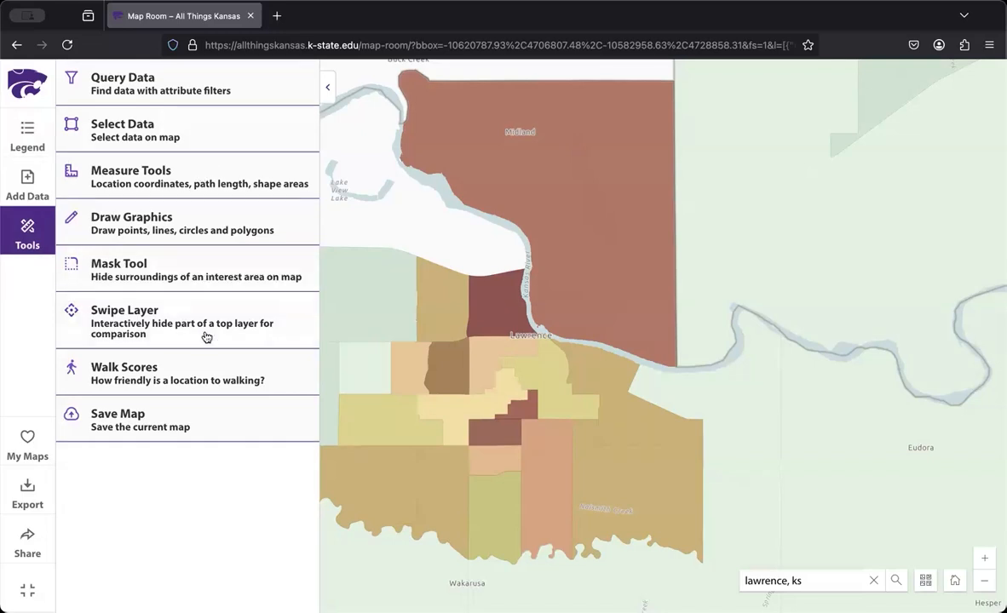
pyautogui.click(96, 127)
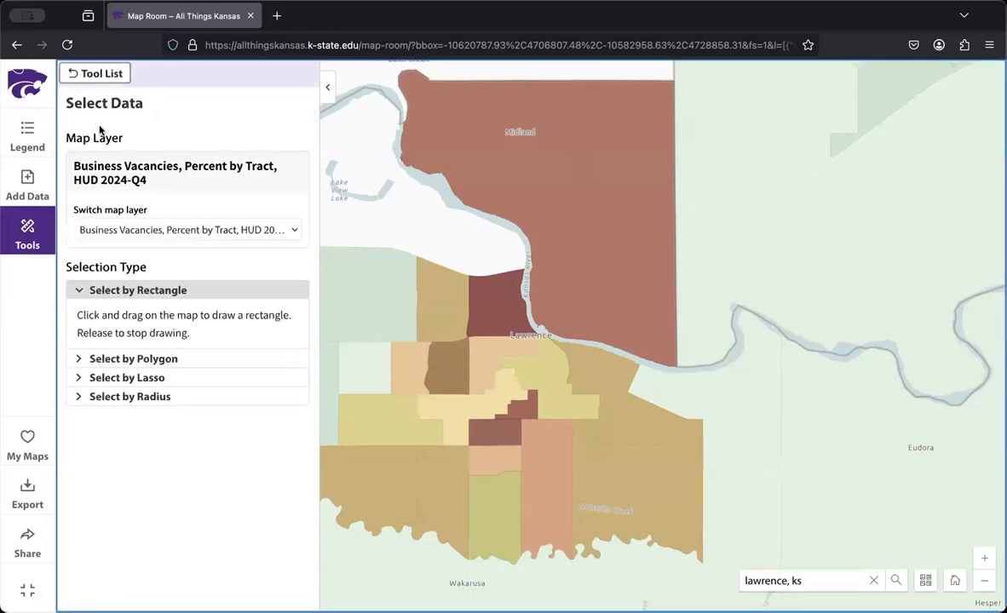
pyautogui.click(99, 75)
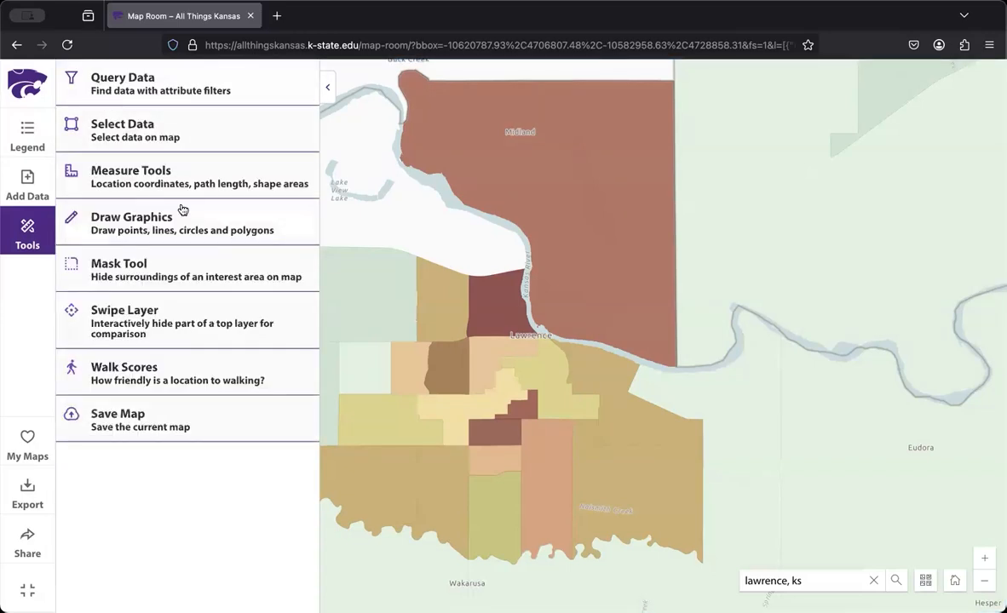
# Compare business vacancies with population change around Lawrence using a horizontal Swipe Layer, and return to the legend
pyautogui.click(181, 331)
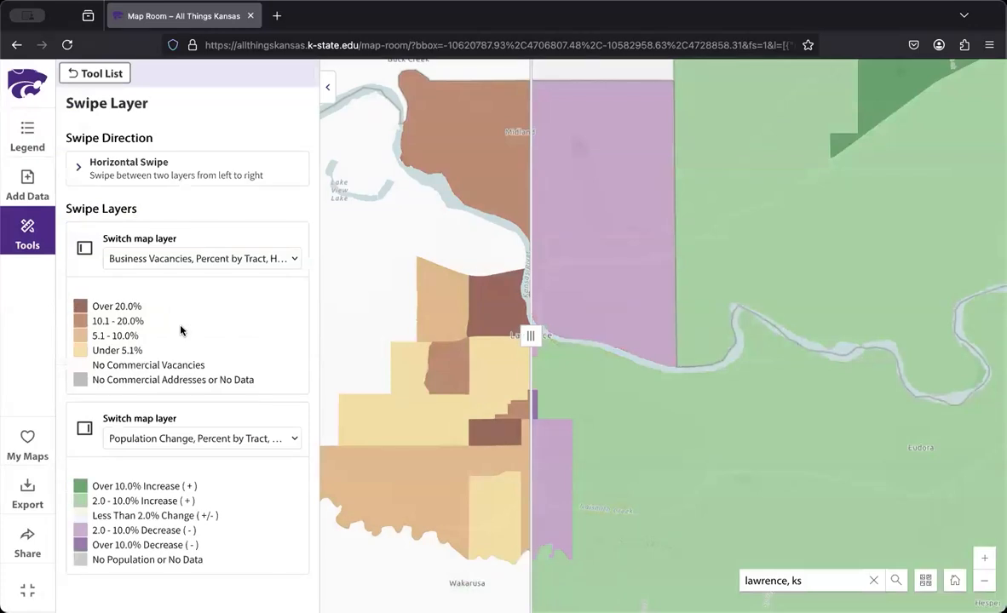
pyautogui.moveTo(531, 336); pyautogui.dragTo(552, 356)
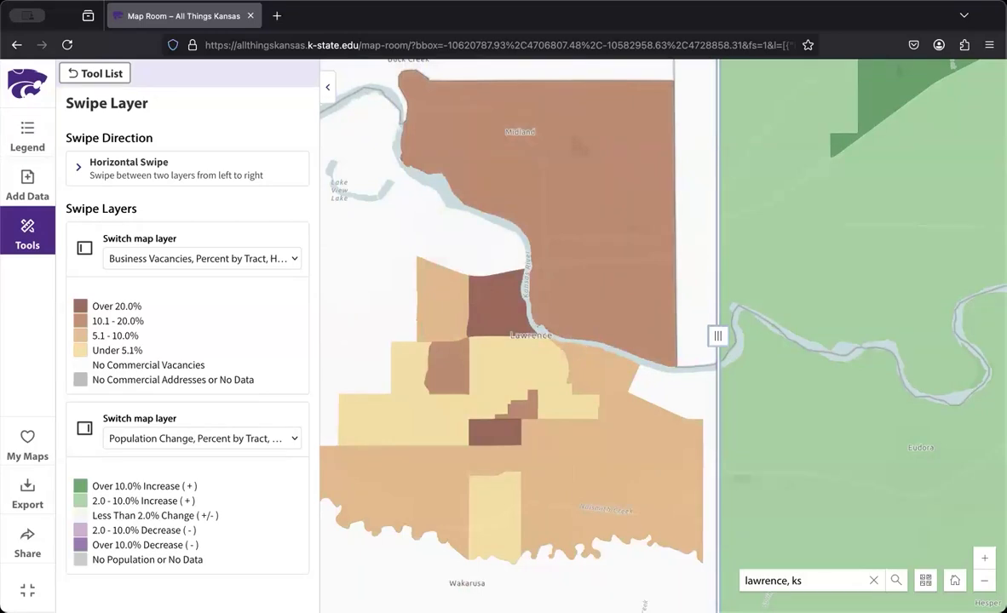
pyautogui.click(37, 143)
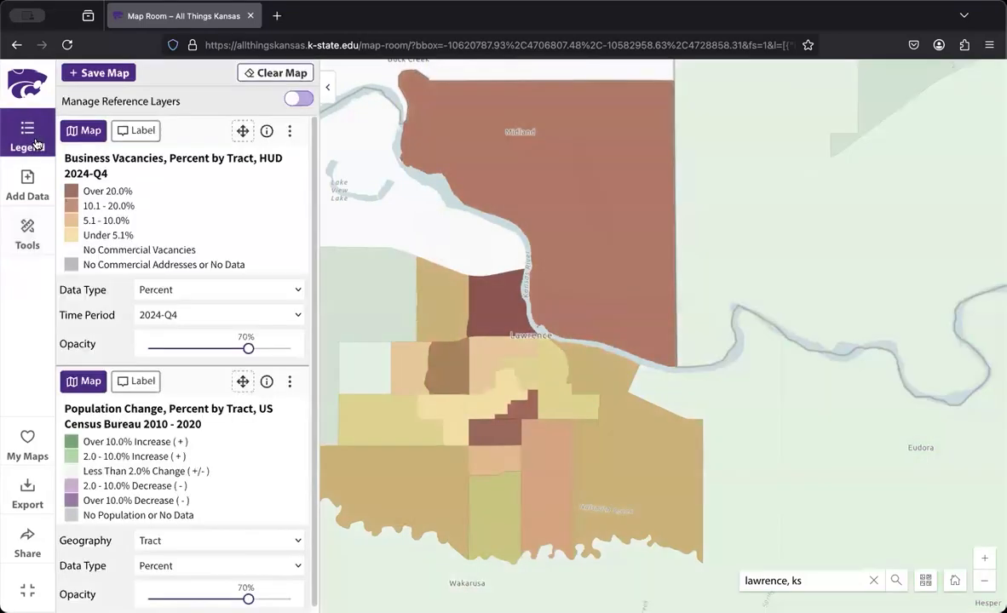
# View the map's sharing options and the file formats available for exporting it
pyautogui.click(23, 535)
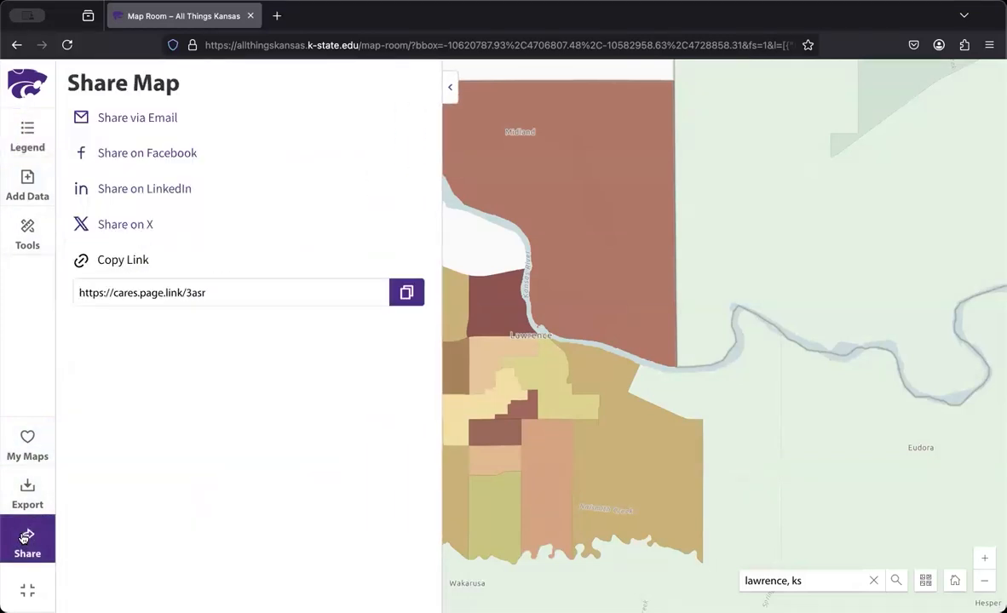
pyautogui.click(27, 488)
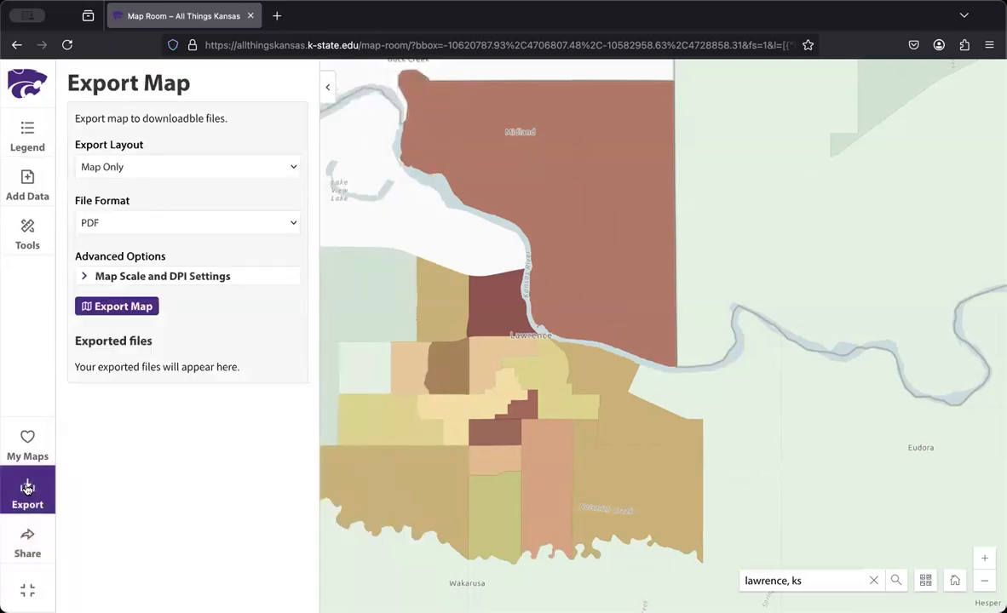
pyautogui.click(194, 223)
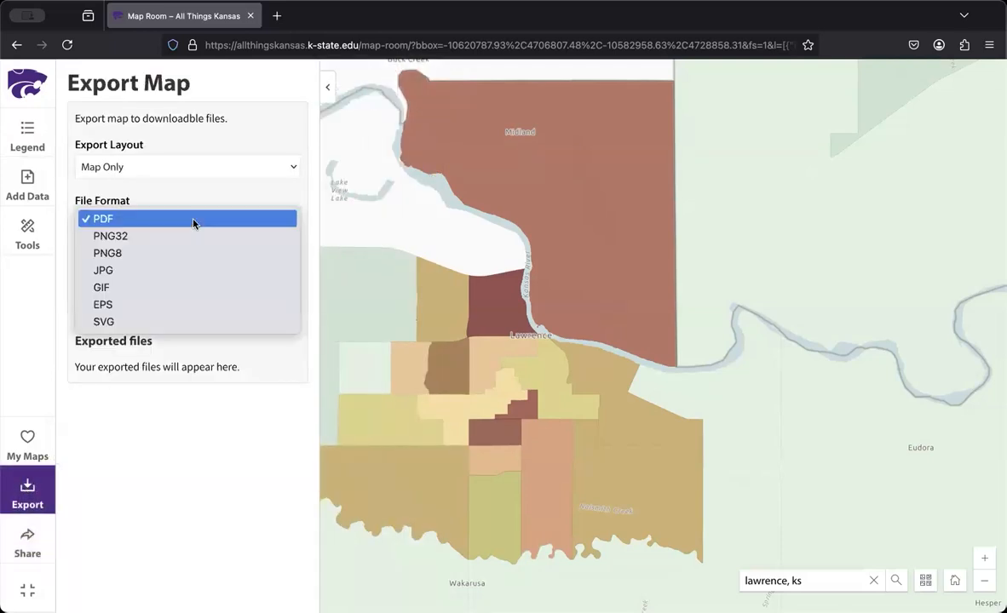
pyautogui.click(193, 223)
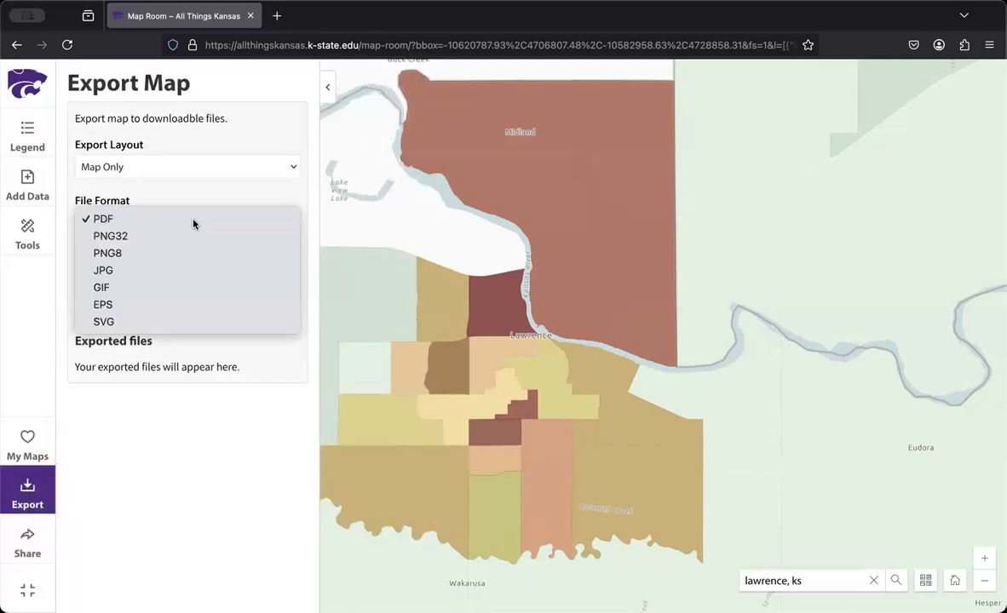
# Leave the full-screen map and open the Kansas Economic Development Report
pyautogui.click(35, 91)
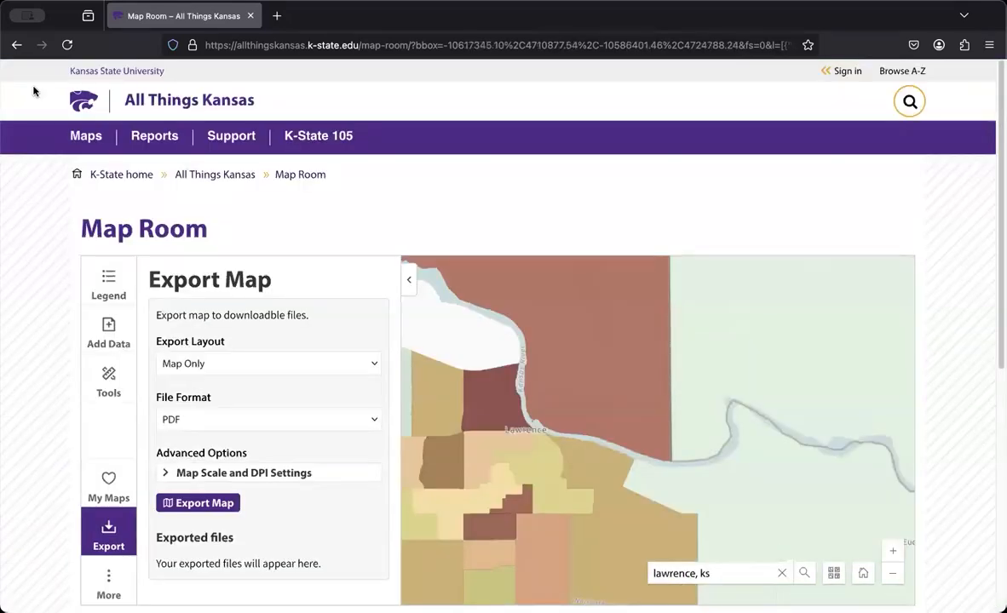
pyautogui.click(155, 138)
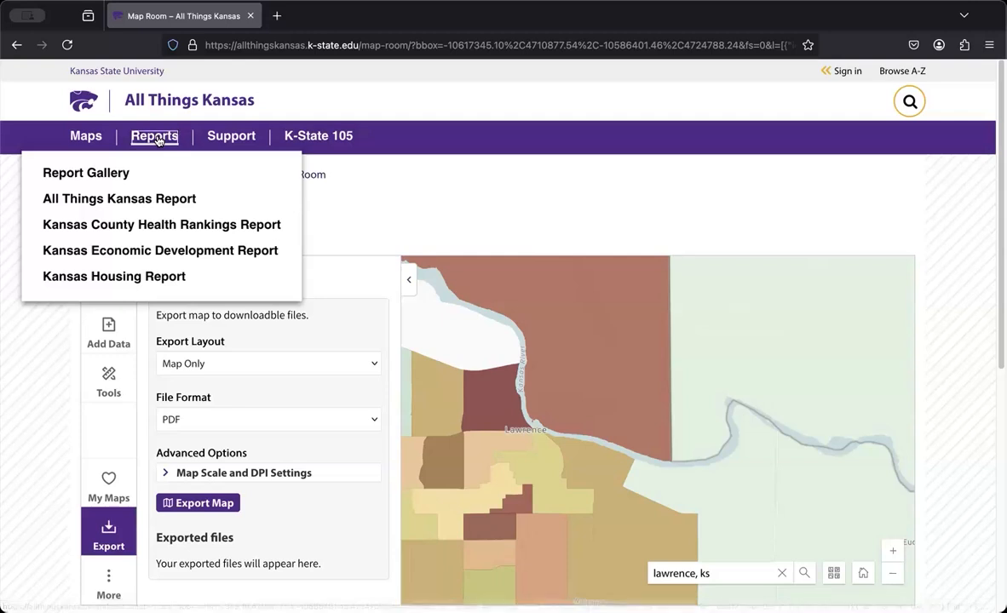
pyautogui.click(176, 250)
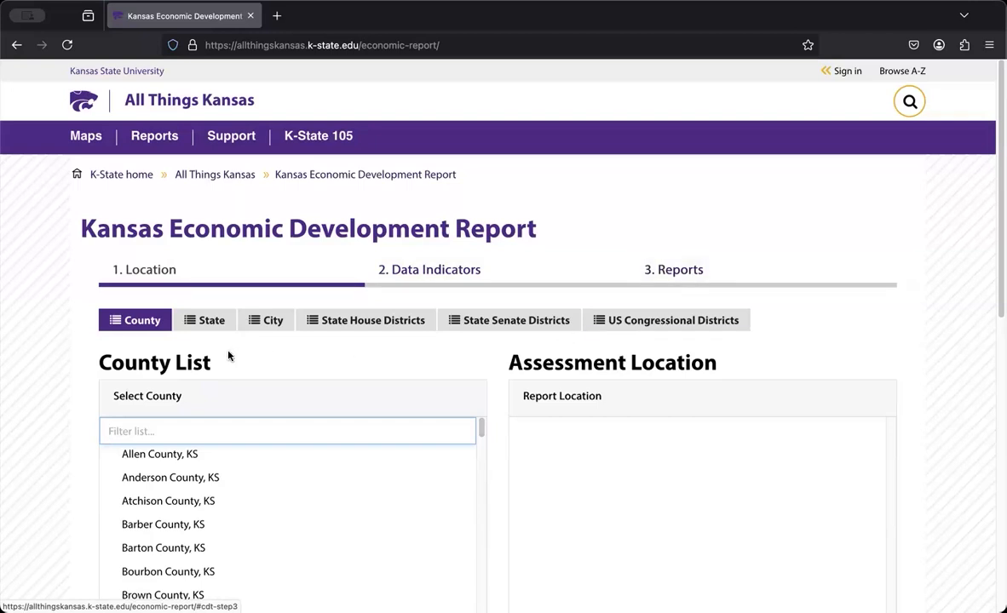
# Browse the report's location choices for state house districts, city and state, and return to the county list
pyautogui.click(360, 321)
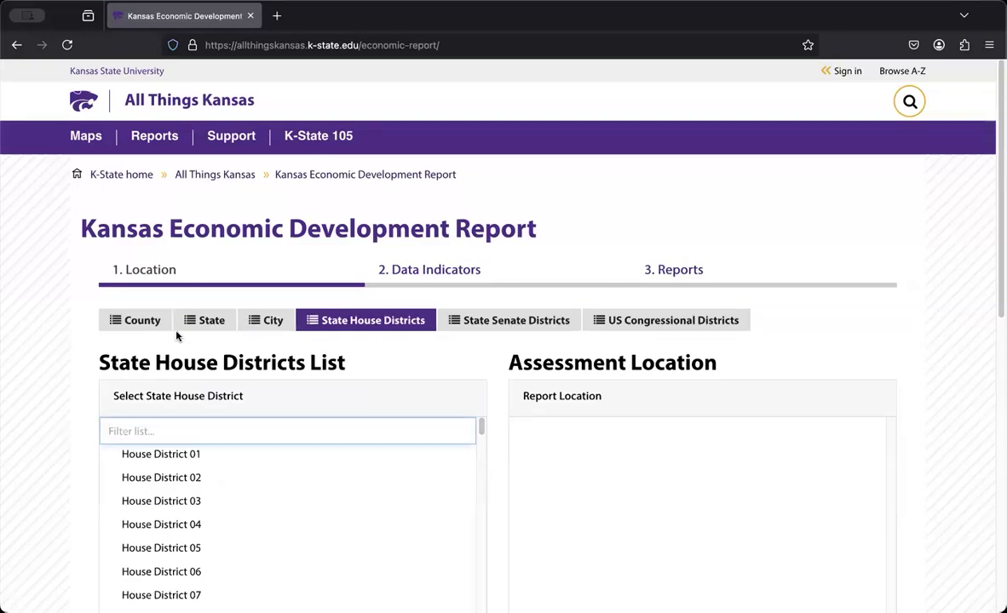
pyautogui.click(256, 321)
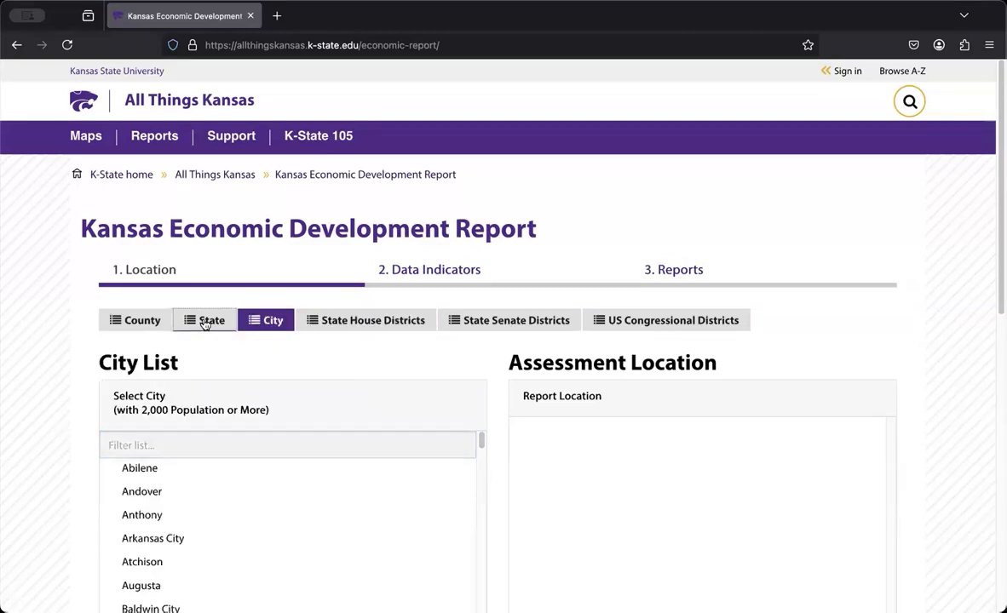
pyautogui.click(204, 323)
pyautogui.click(142, 319)
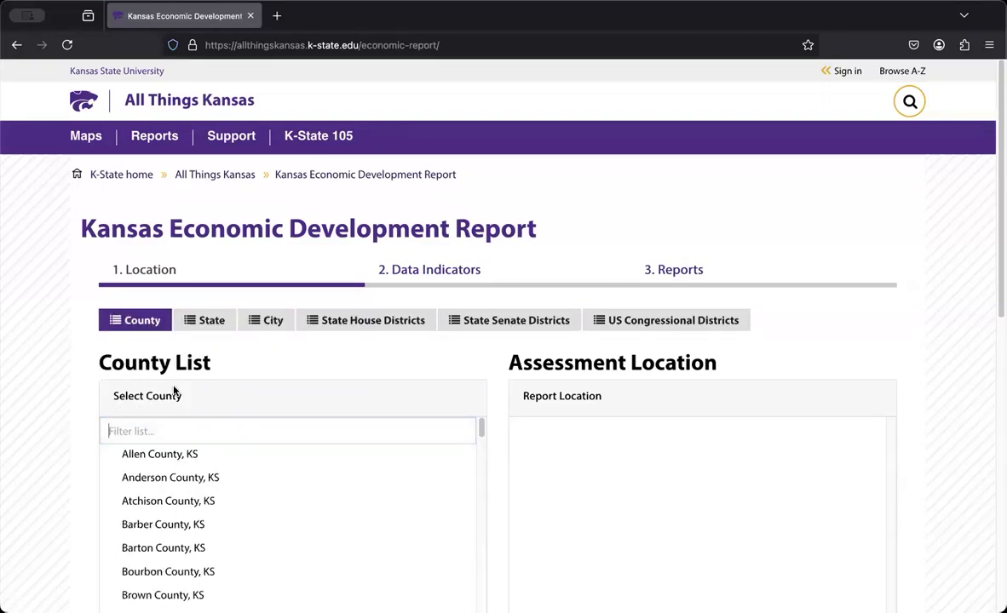
# Filter the county list by "mont", add Montgomery County, KS as the report location, and continue to the data indicators
pyautogui.click(240, 430)
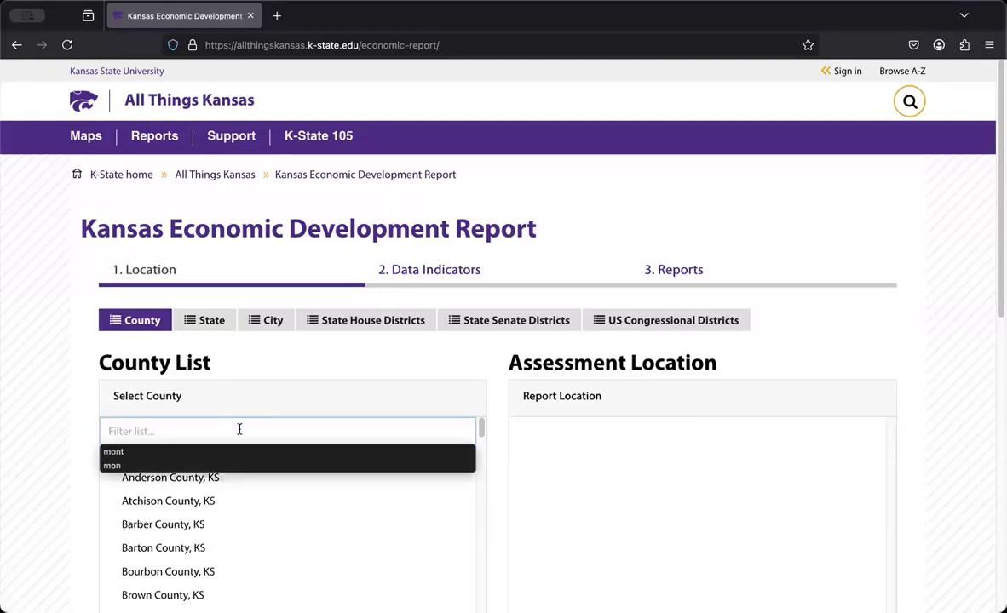
pyautogui.write('mont')
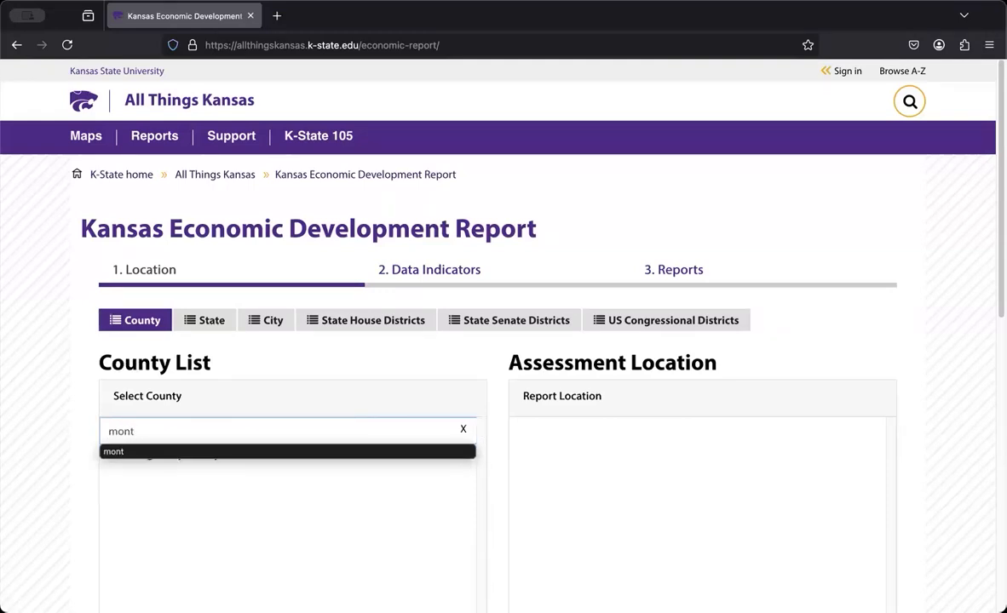
pyautogui.click(194, 455)
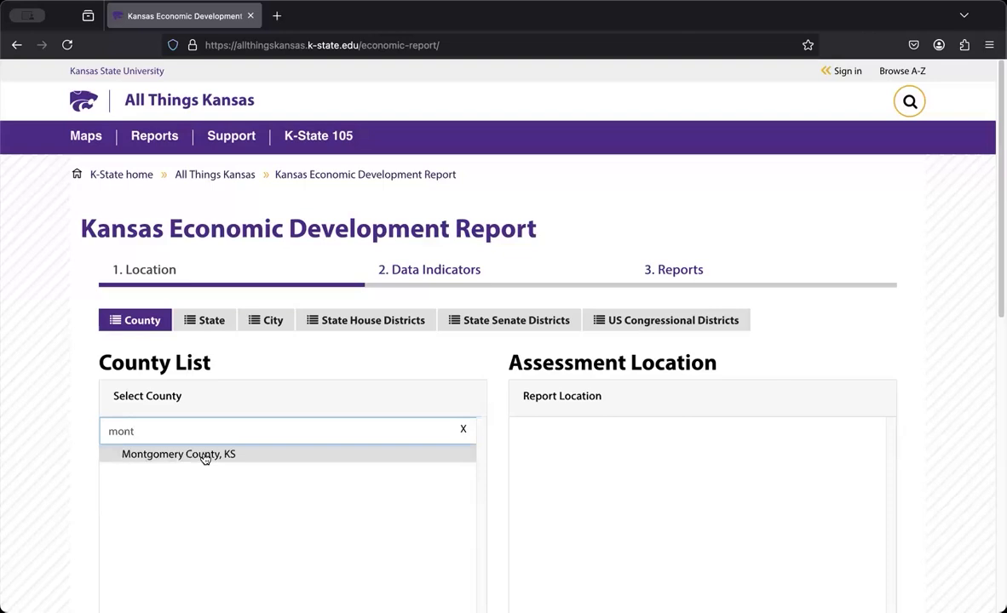
pyautogui.click(204, 458)
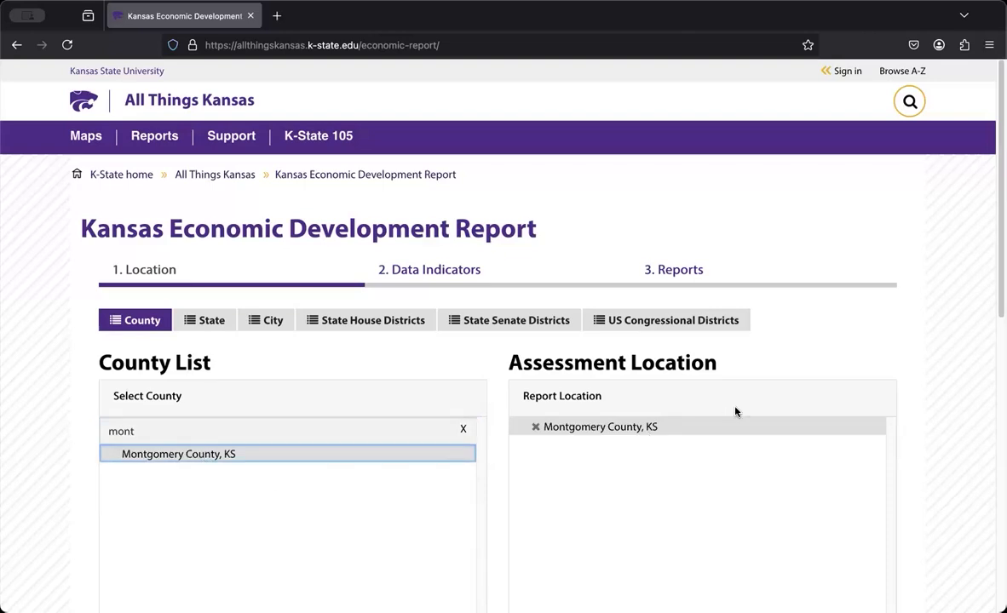
pyautogui.scroll(-3, 750, 410)
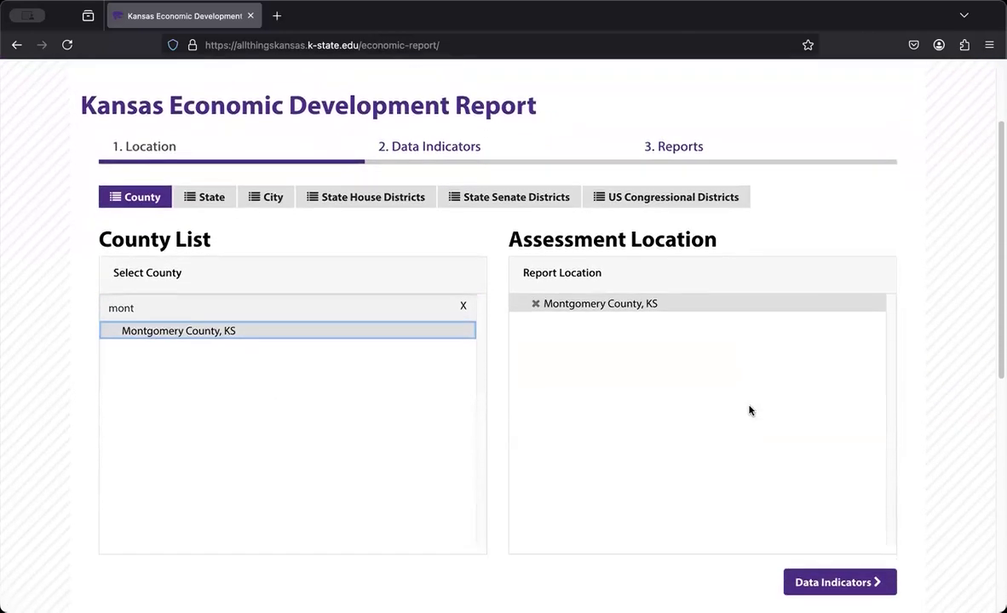
pyautogui.scroll(-1, 749, 411)
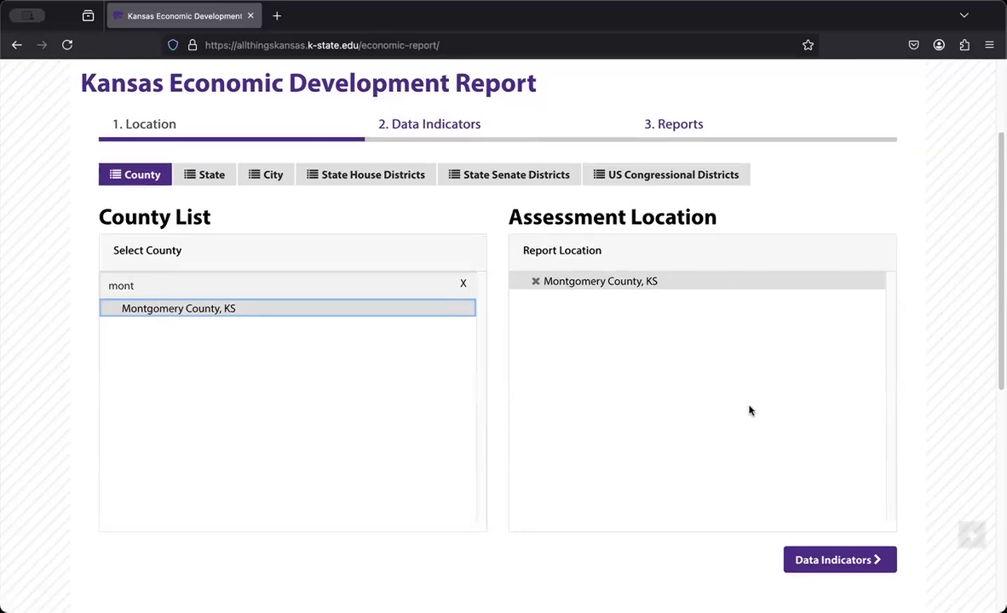
pyautogui.click(839, 560)
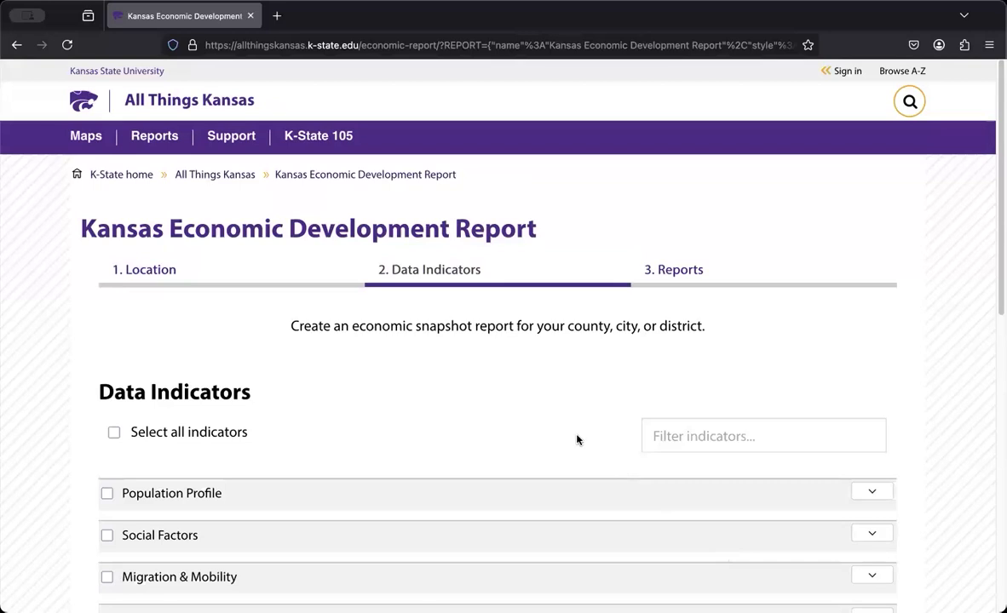
# Expand the Population Profile and Social Factors groups to examine their available data indicators
pyautogui.scroll(-4, 568, 437)
pyautogui.scroll(1, 567, 437)
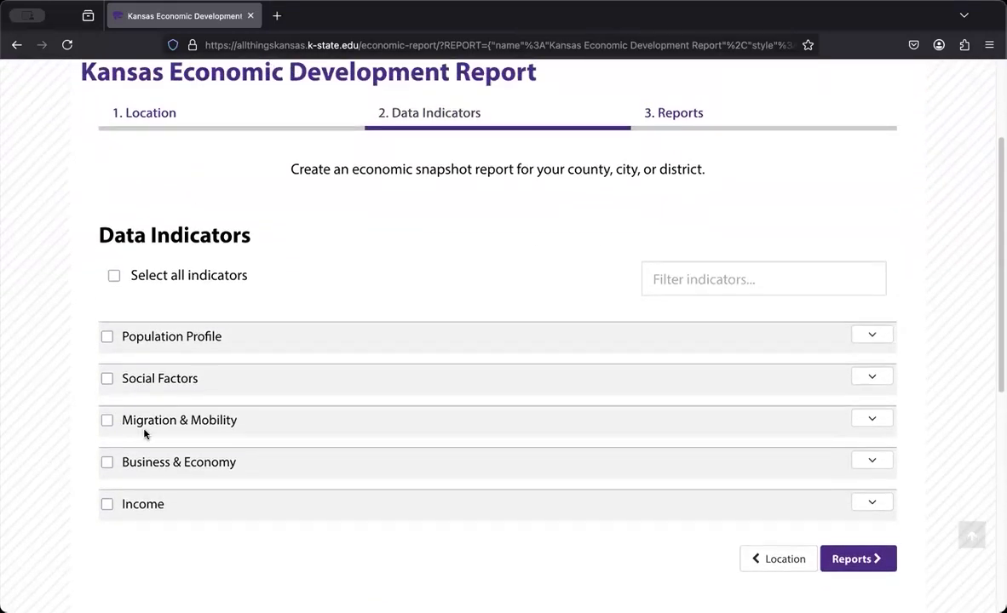
pyautogui.click(316, 346)
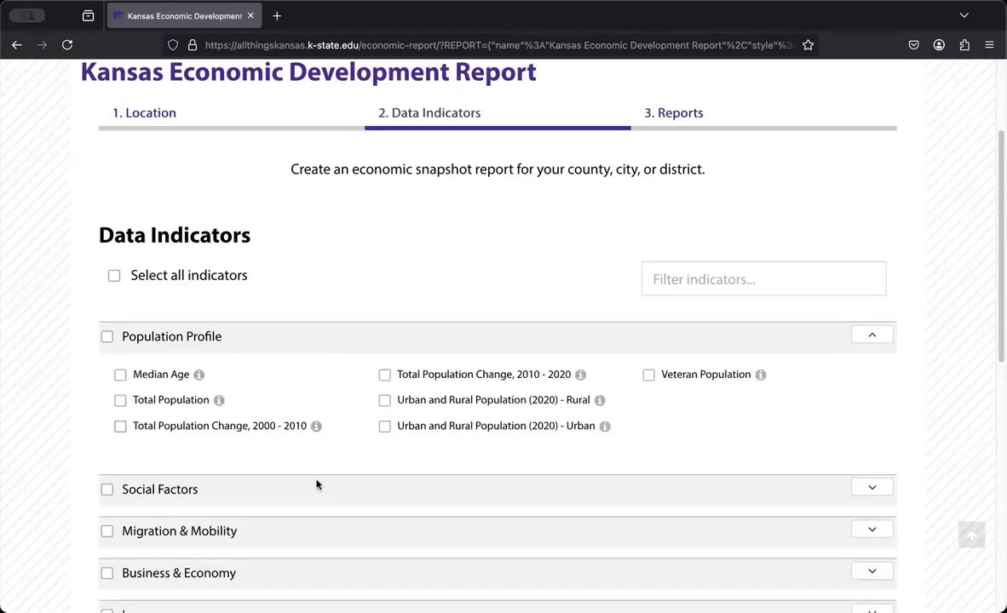
pyautogui.click(317, 489)
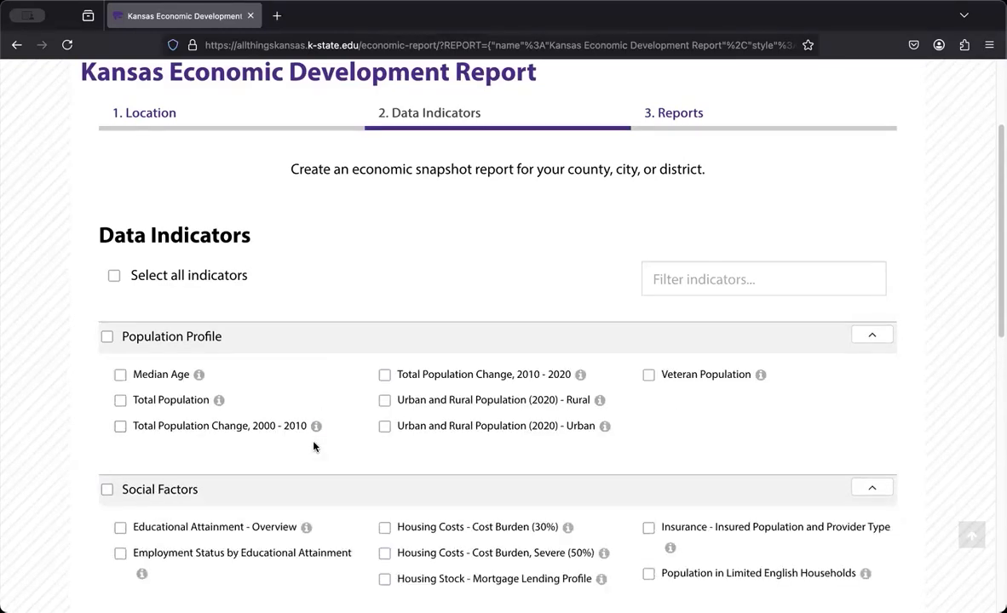
pyautogui.scroll(-2, 312, 475)
pyautogui.scroll(-3, 313, 442)
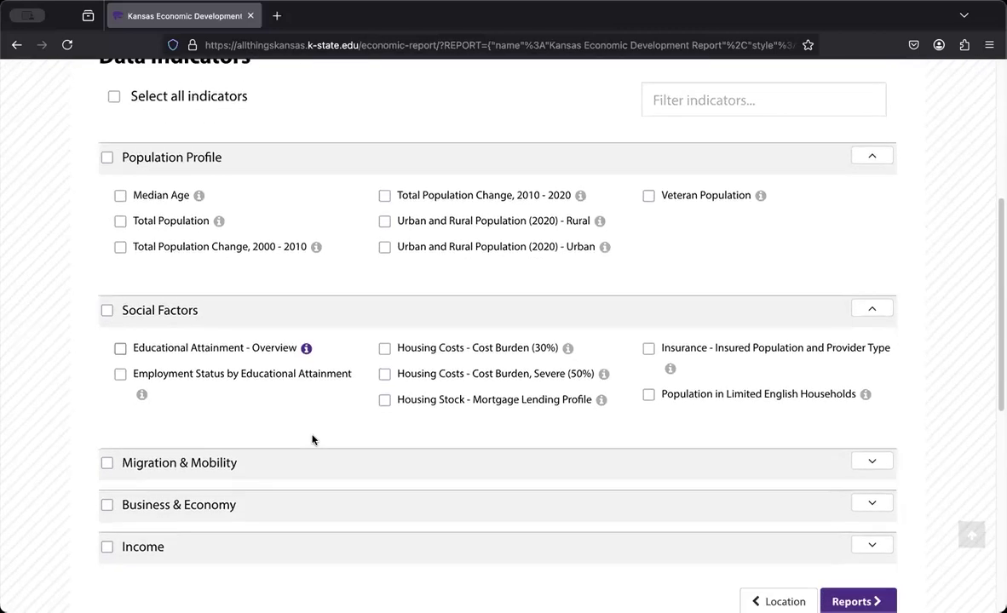
# Expand the Migration & Mobility, Business & Economy and Income groups to examine their available data indicators
pyautogui.scroll(-2, 312, 440)
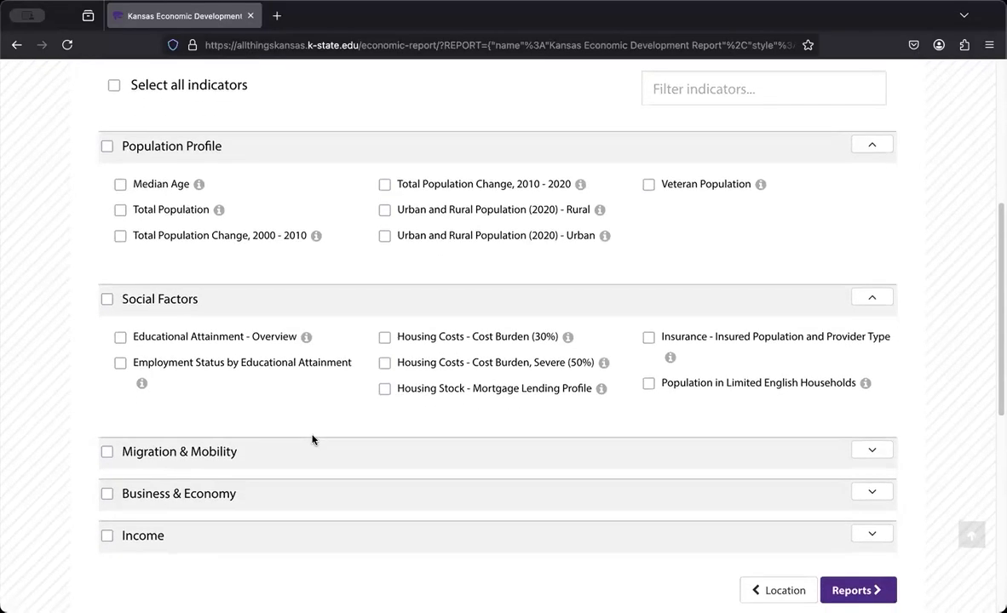
pyautogui.click(317, 407)
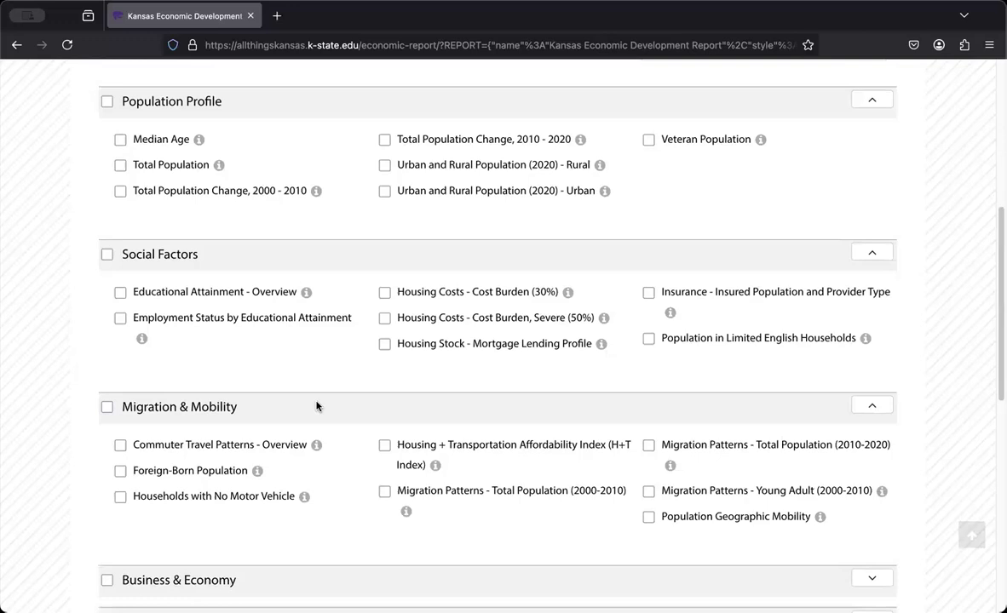
pyautogui.scroll(-3, 317, 406)
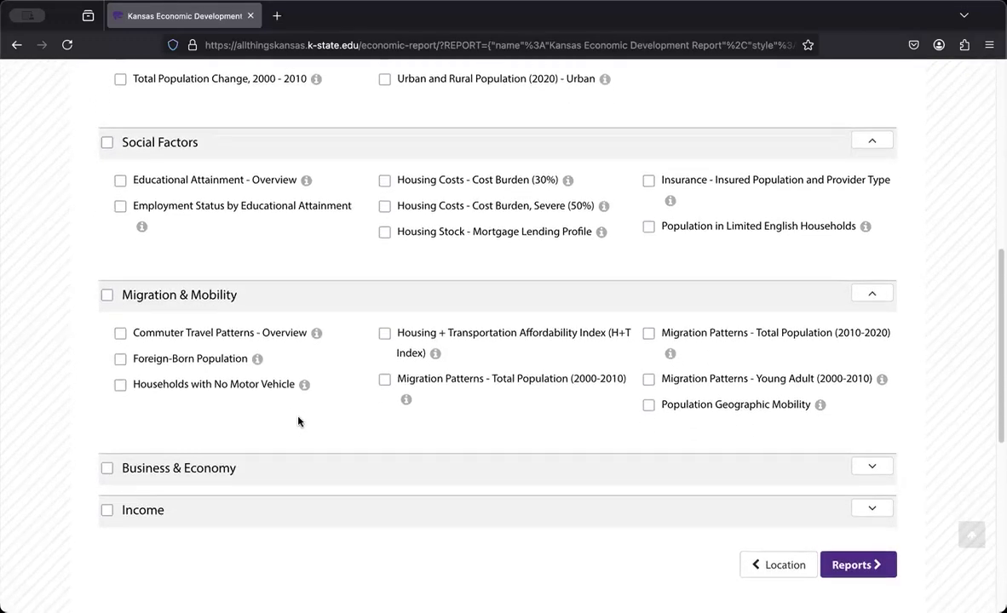
pyautogui.click(301, 468)
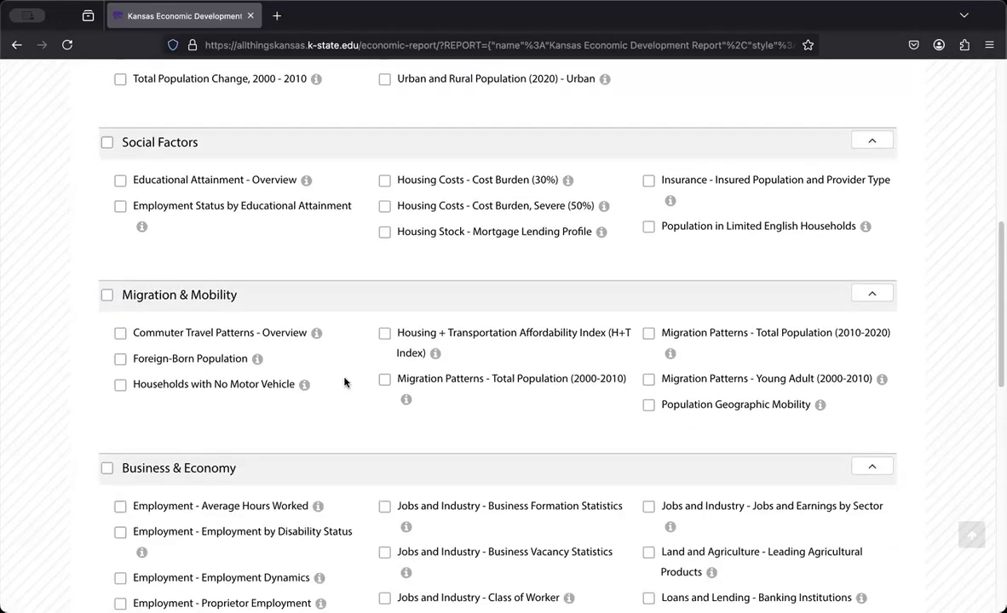
pyautogui.scroll(-2, 383, 381)
pyautogui.scroll(-2, 383, 381)
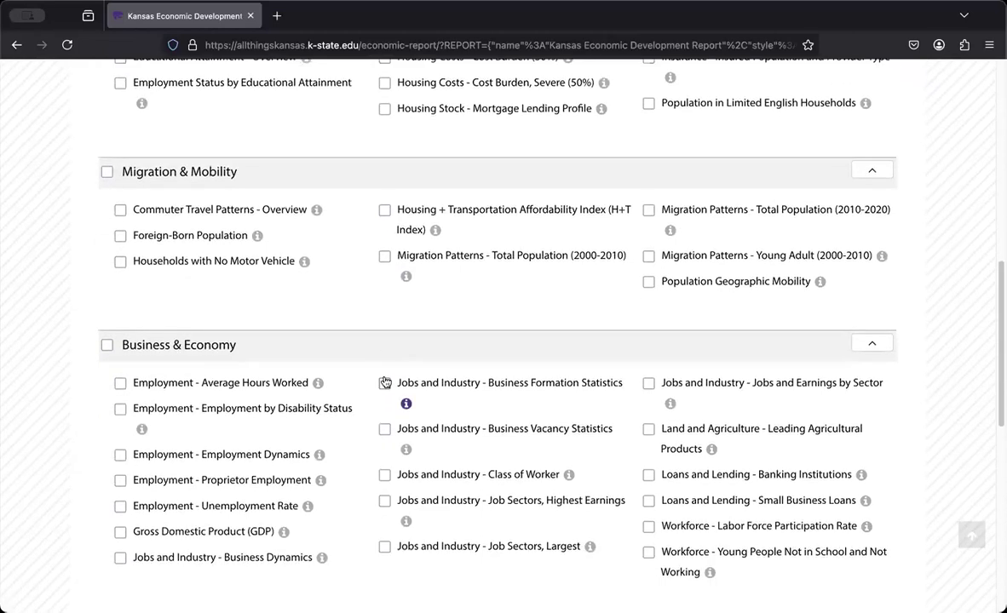
pyautogui.scroll(-2, 384, 381)
pyautogui.scroll(-1, 358, 443)
pyautogui.click(338, 506)
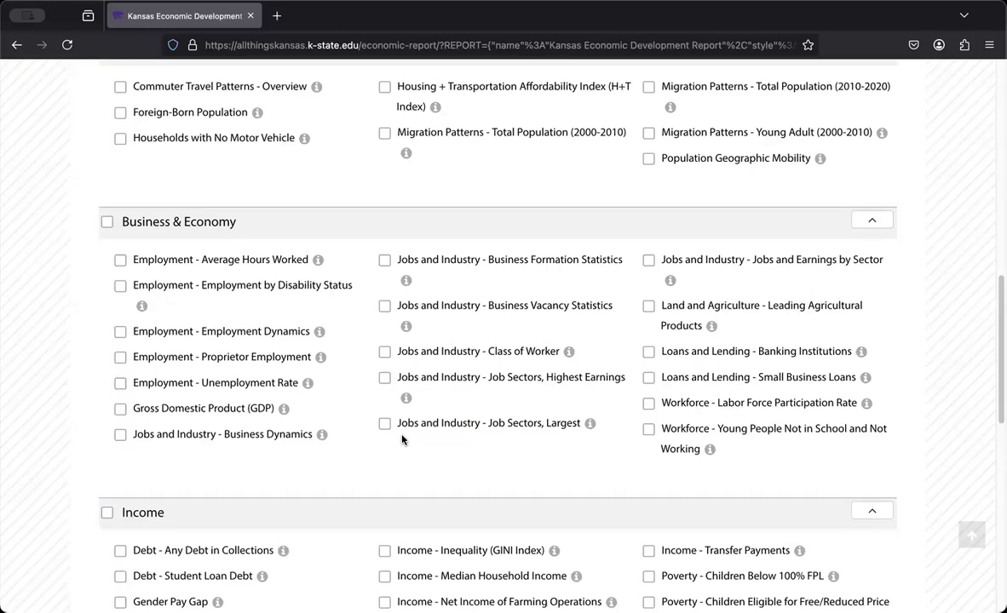
# Select Median Age, Total Population and Total Population Change, 2000 - 2010, and extend the selection to the whole Population Profile group
pyautogui.scroll(7, 403, 439)
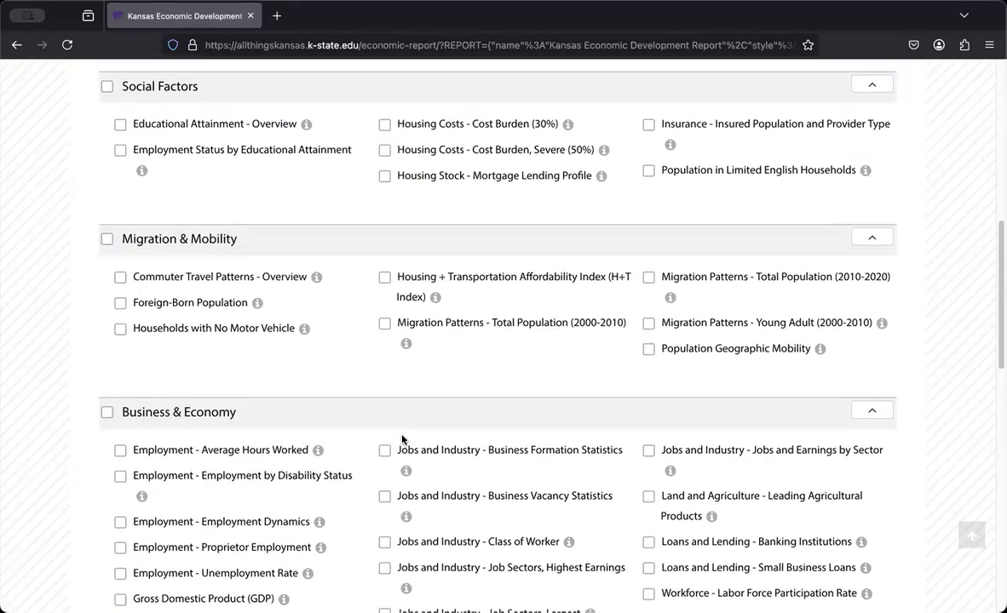
pyautogui.scroll(4, 403, 439)
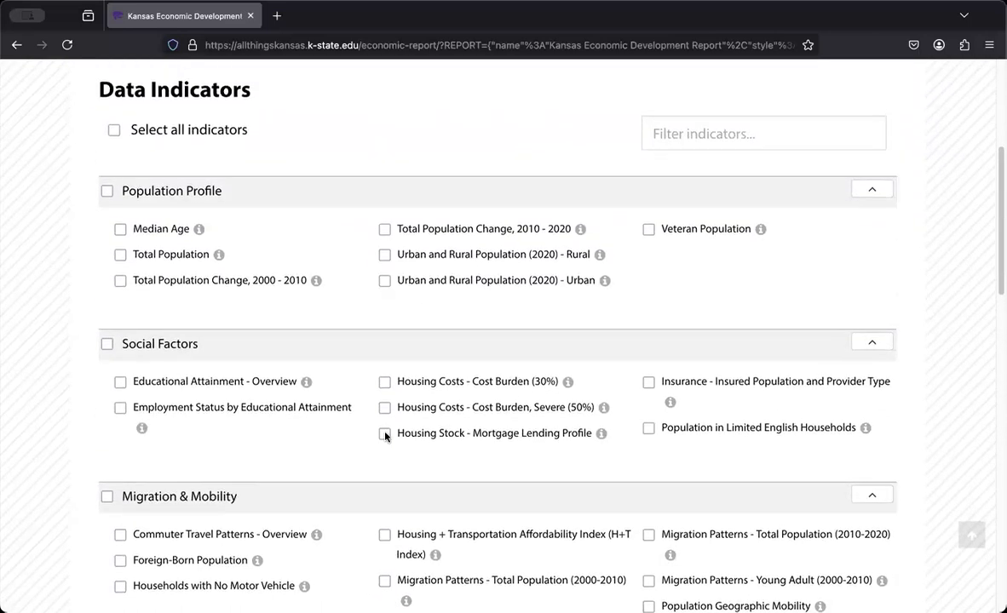
pyautogui.click(120, 229)
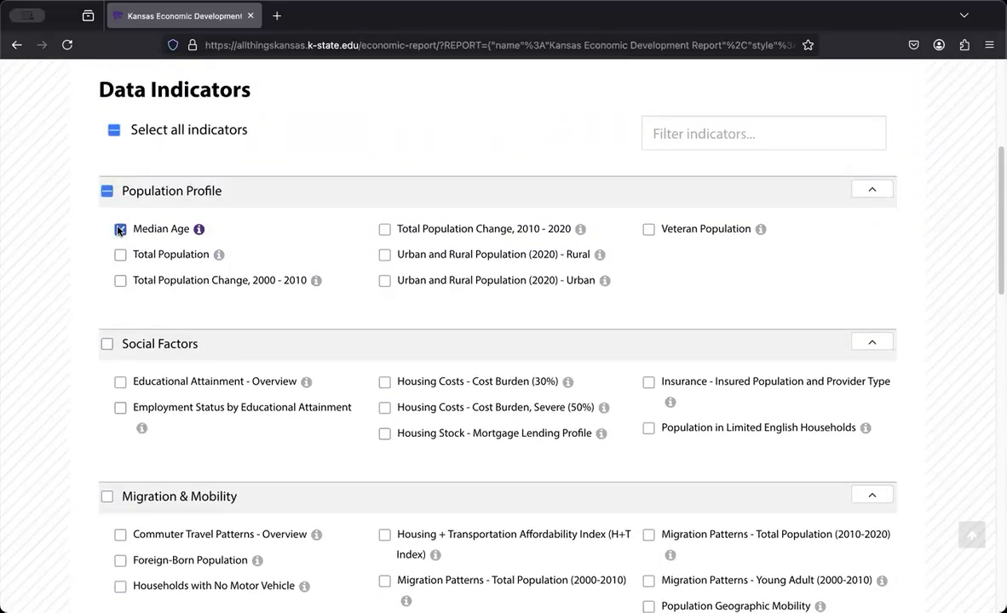
pyautogui.click(120, 254)
pyautogui.click(120, 280)
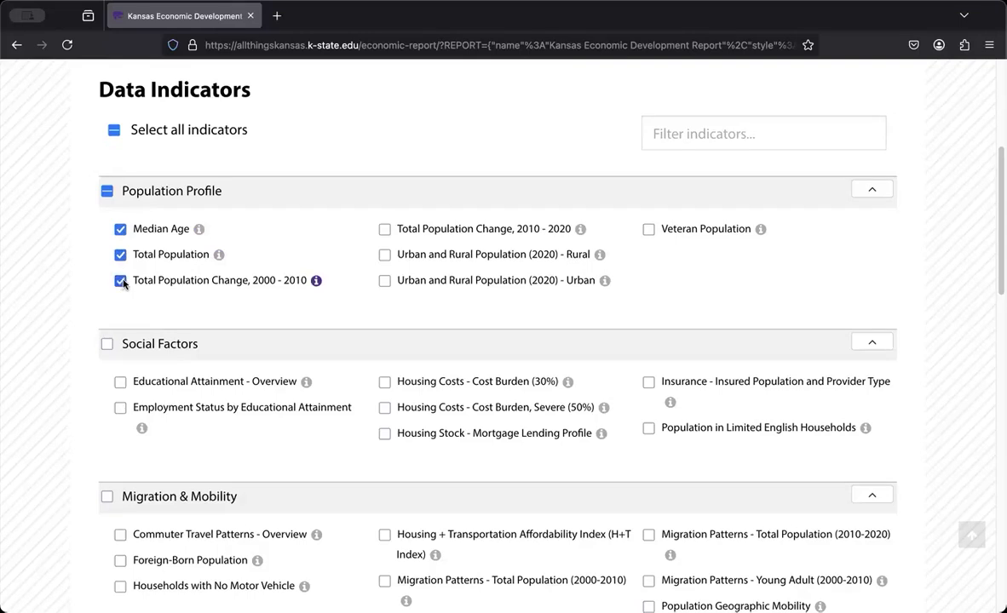
pyautogui.click(107, 190)
pyautogui.click(108, 191)
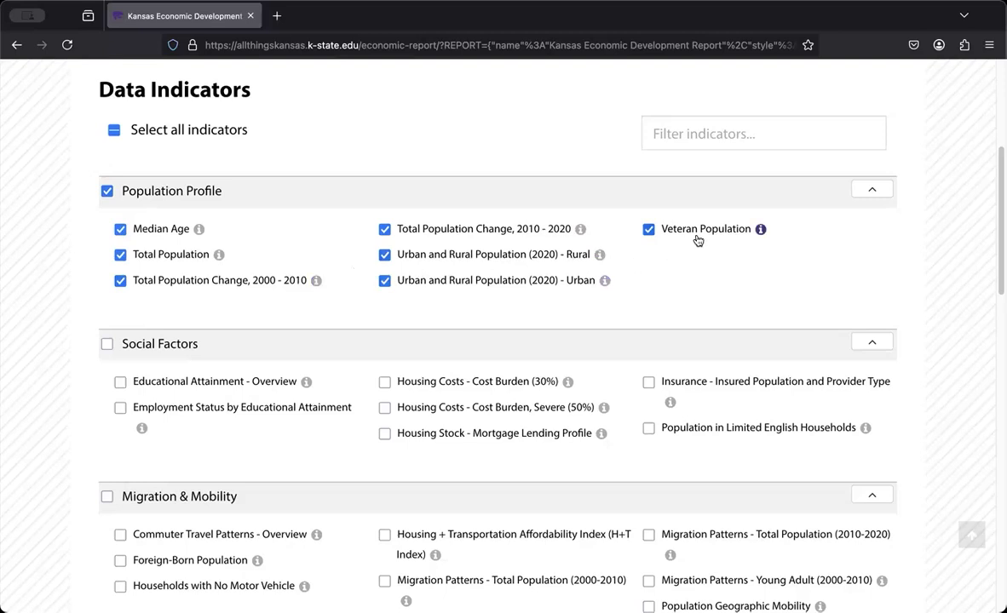
# Review the Veteran Population indicator's details, including its map, supplemental data and data source, and close them
pyautogui.click(761, 230)
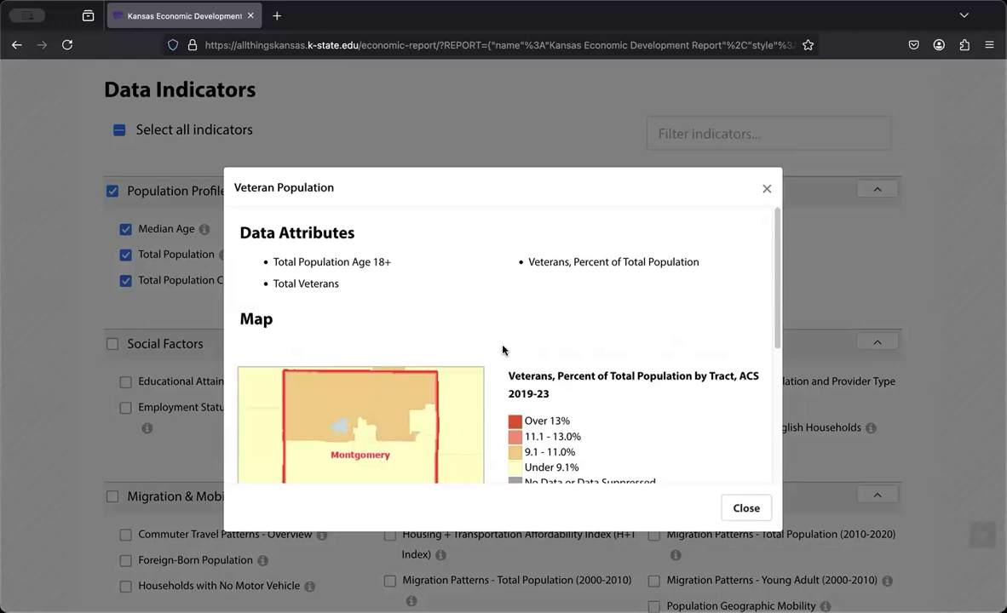
pyautogui.scroll(-3, 502, 350)
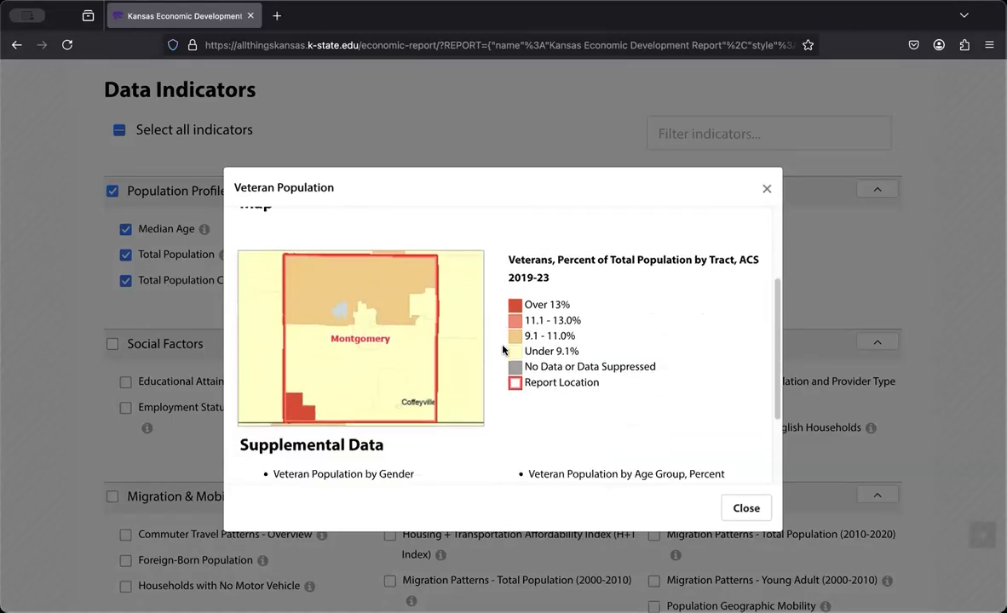
pyautogui.scroll(-2, 503, 350)
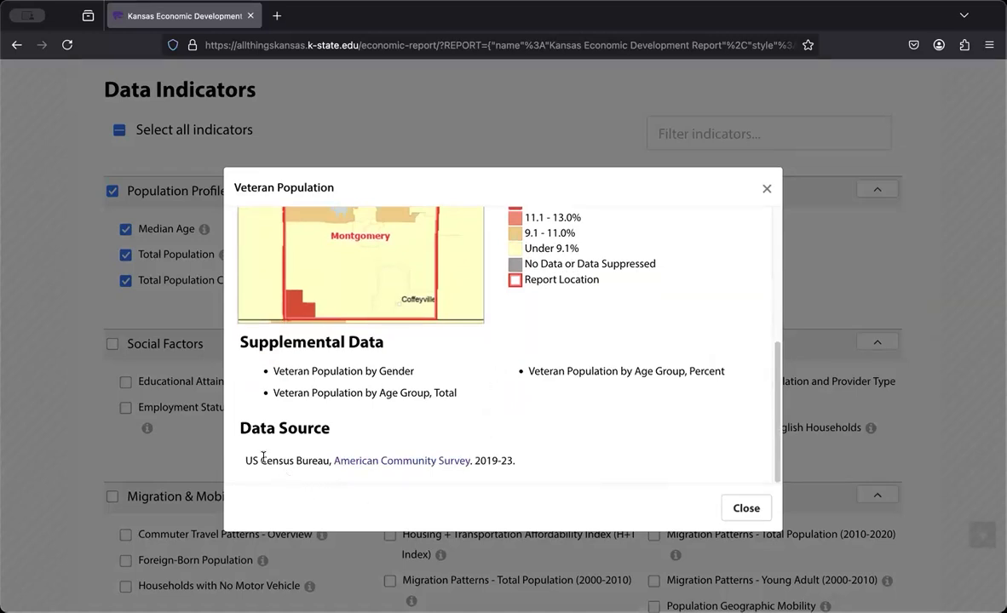
pyautogui.moveTo(253, 461); pyautogui.dragTo(549, 482)
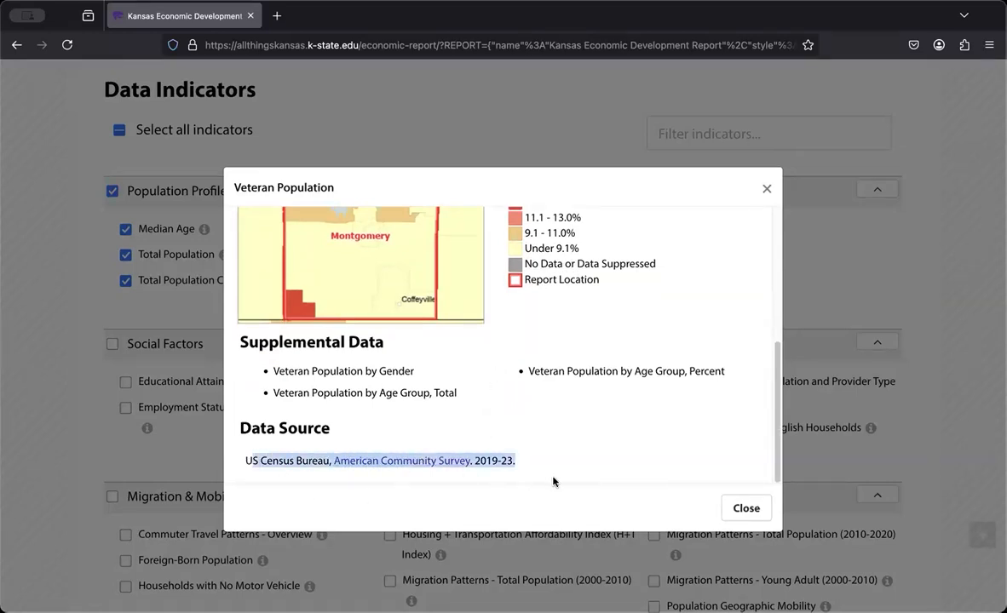
pyautogui.click(697, 479)
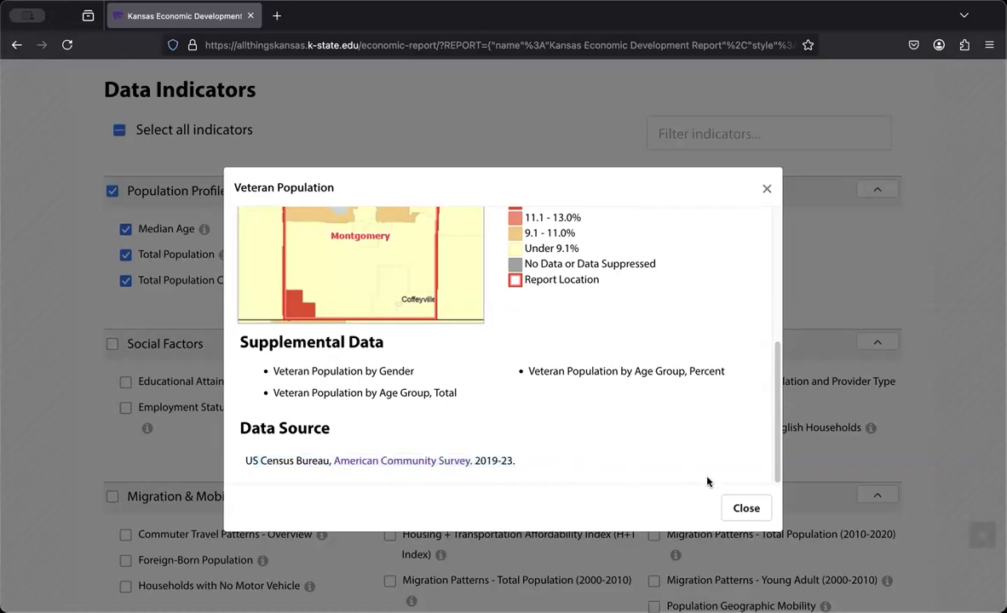
pyautogui.click(745, 509)
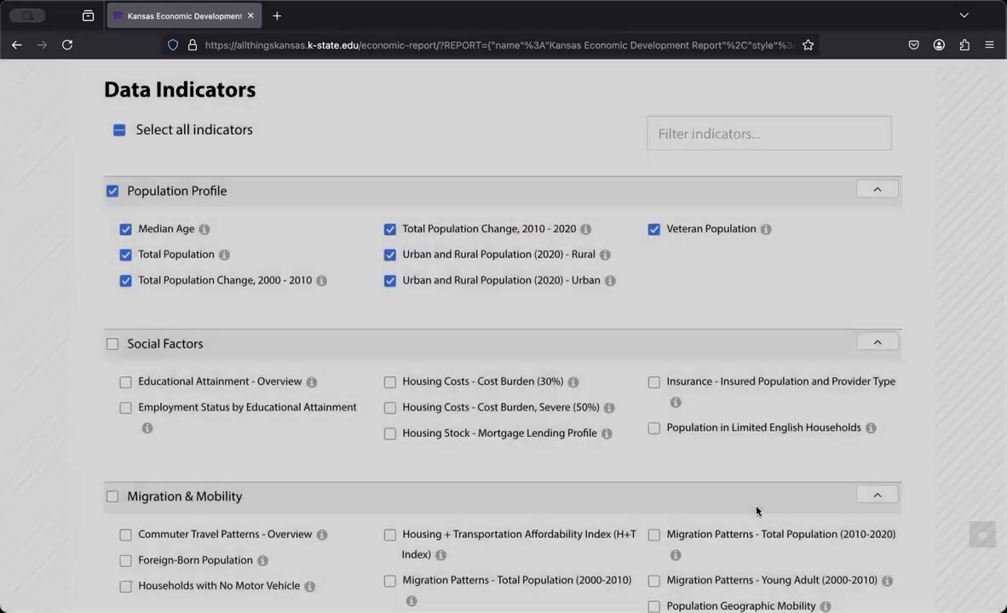
# Select all data indicators and generate the Kansas Economic Development Report for Montgomery County, KS
pyautogui.click(114, 131)
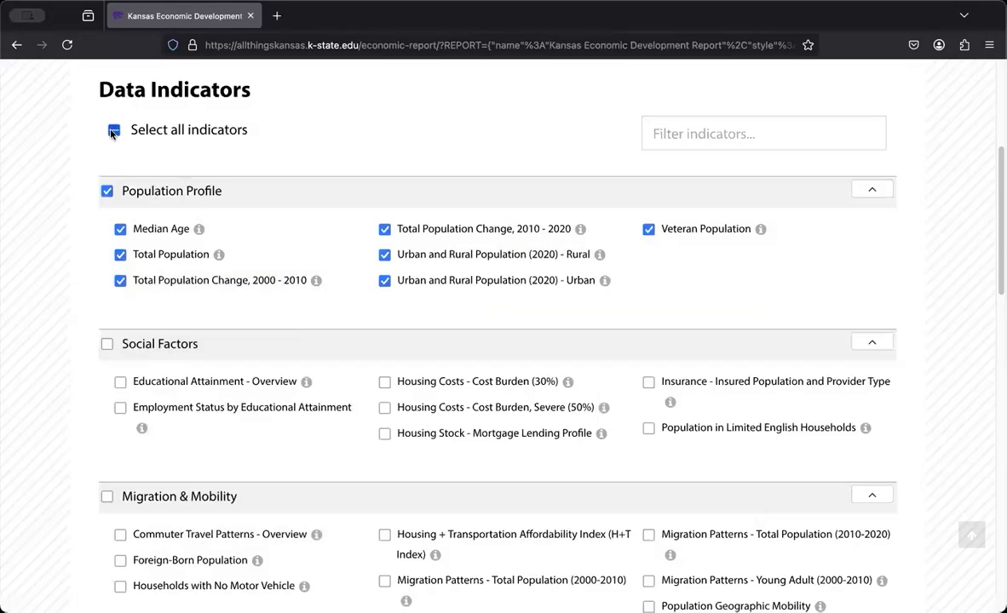
pyautogui.click(114, 130)
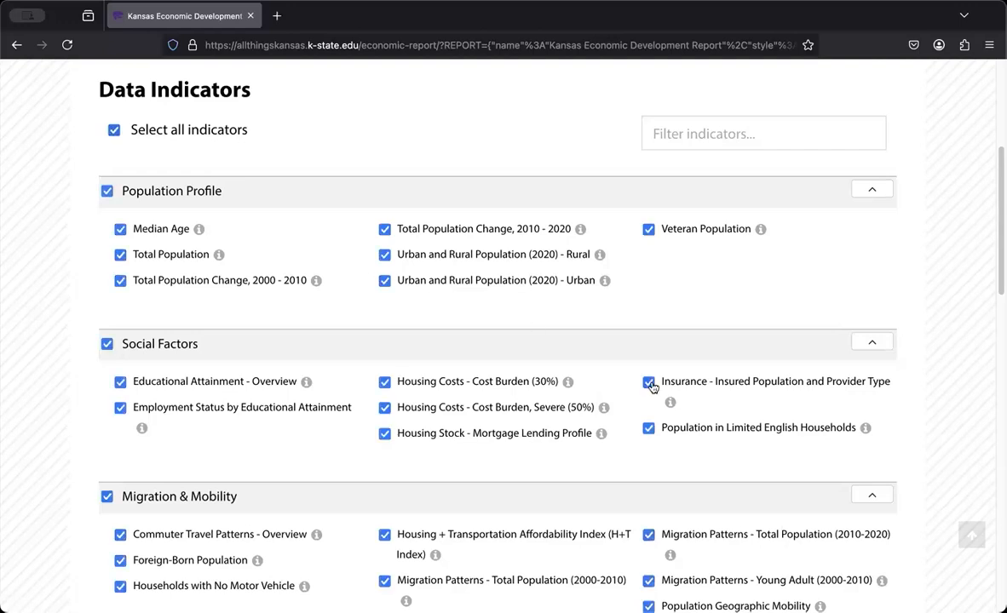
pyautogui.scroll(-5, 665, 397)
pyautogui.scroll(-3, 665, 396)
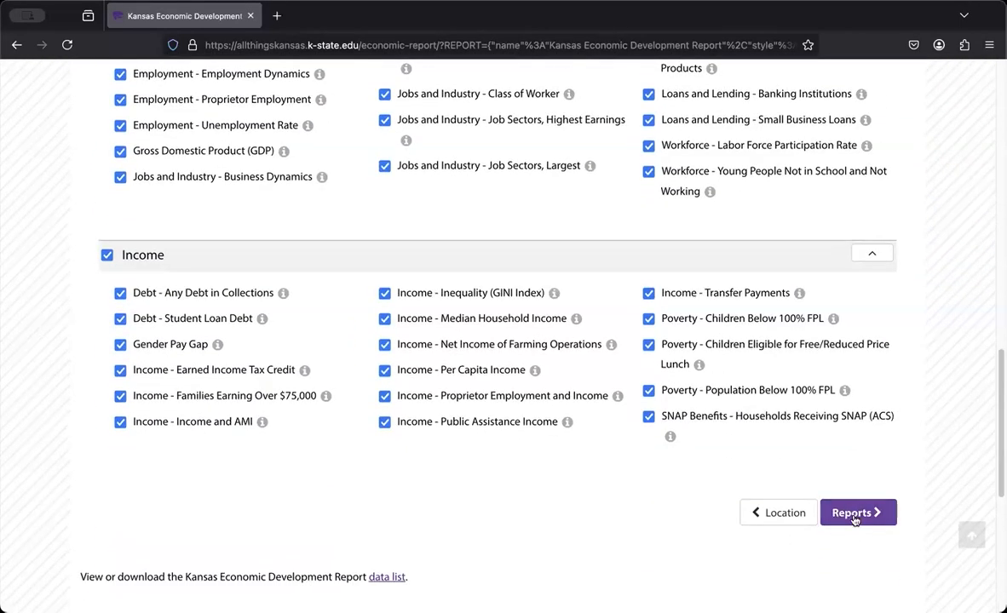
pyautogui.click(856, 516)
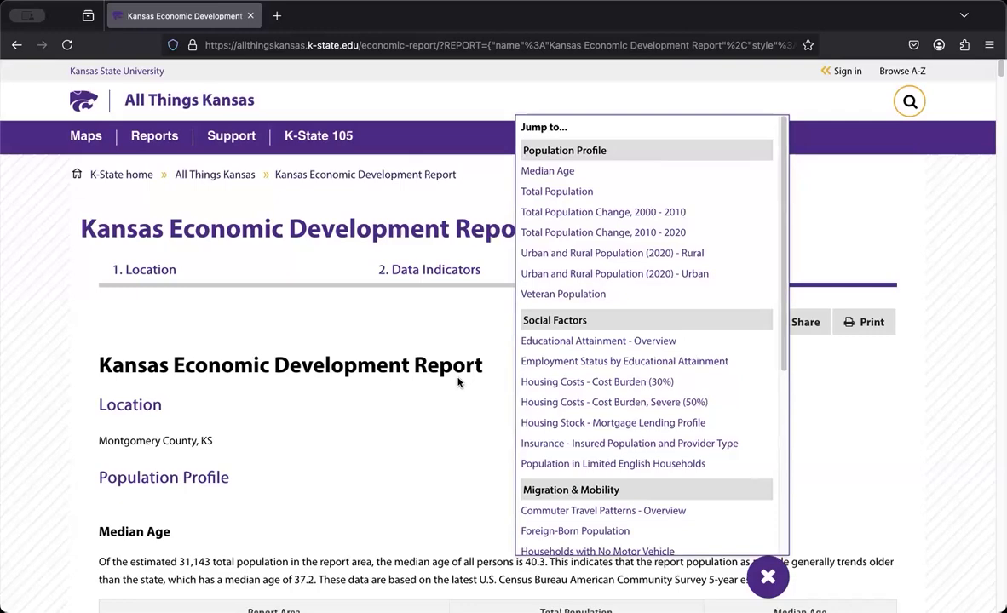
# Jump to the report's Educational Attainment - Overview section, and show and hide the list of report sections
pyautogui.click(572, 343)
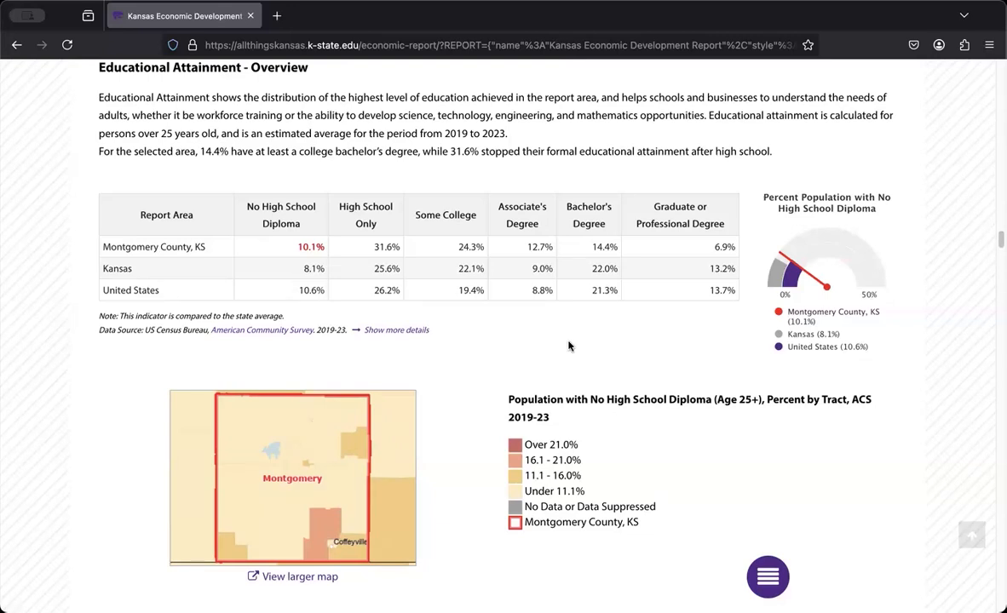
pyautogui.click(767, 575)
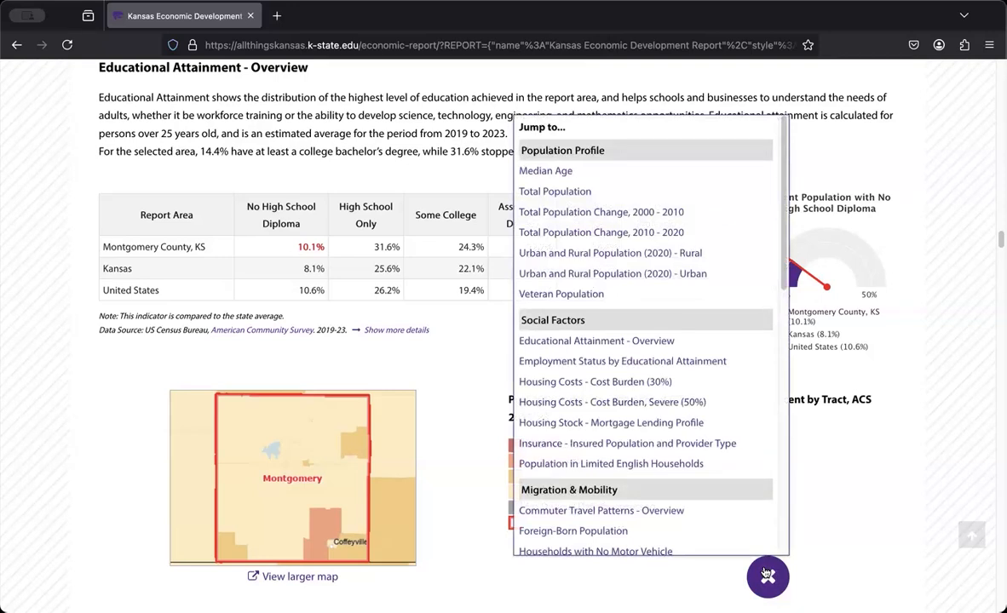
pyautogui.click(767, 575)
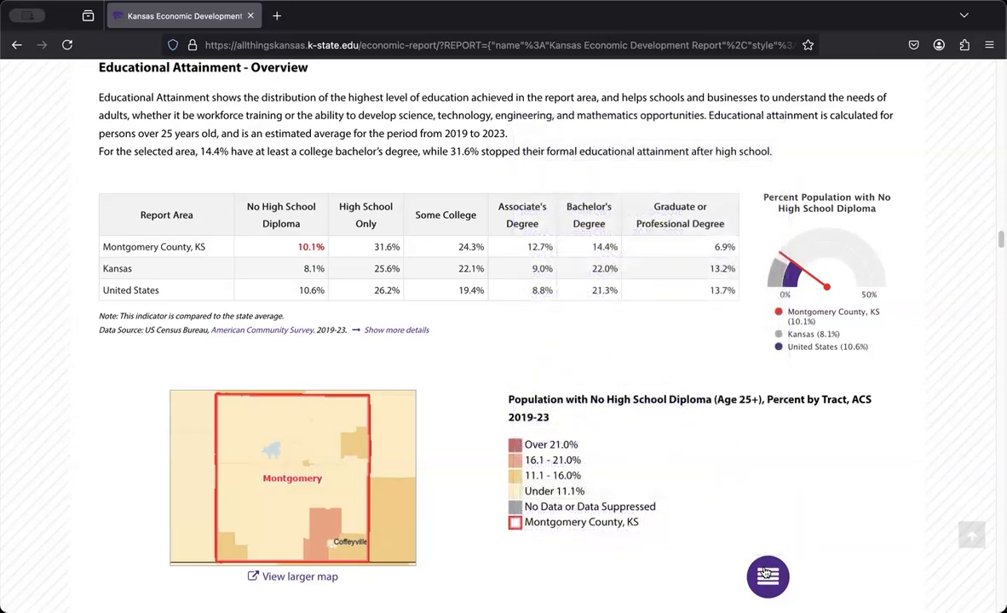
pyautogui.click(767, 575)
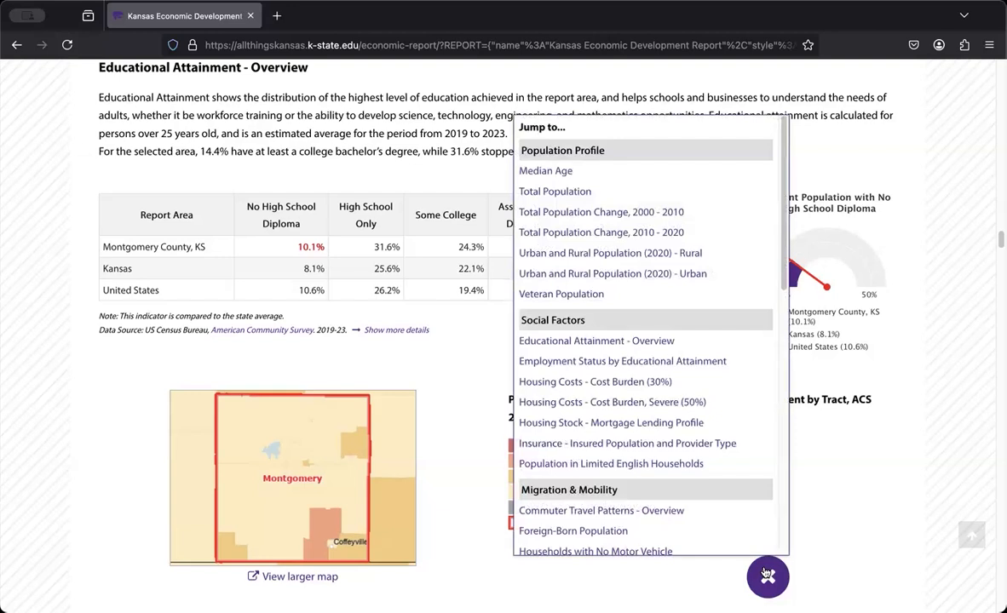
pyautogui.click(767, 575)
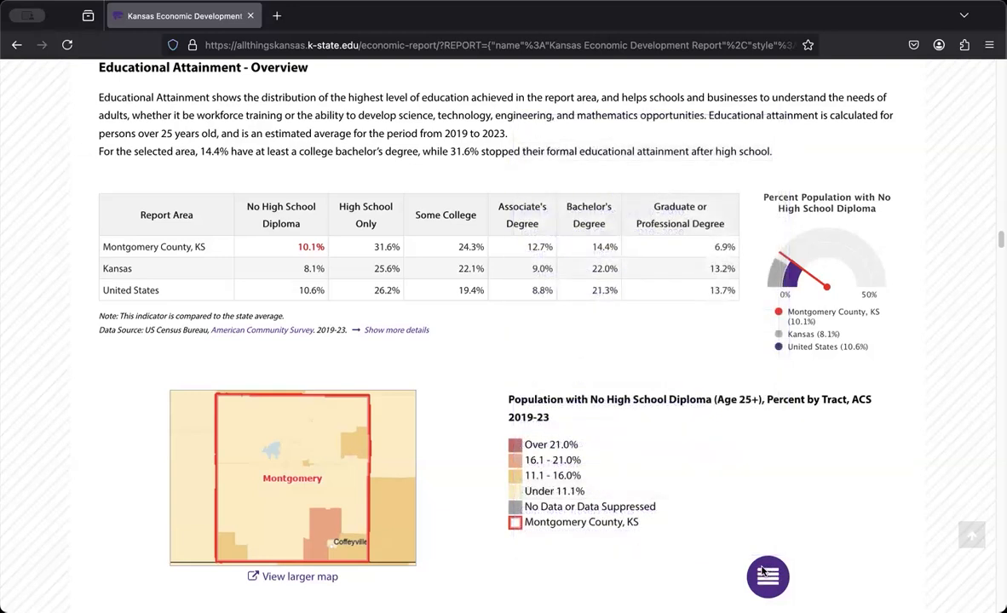
# Examine the Educational Attainment description, the county, state and national comparison table, the data source, map and charts
pyautogui.scroll(1, 266, 268)
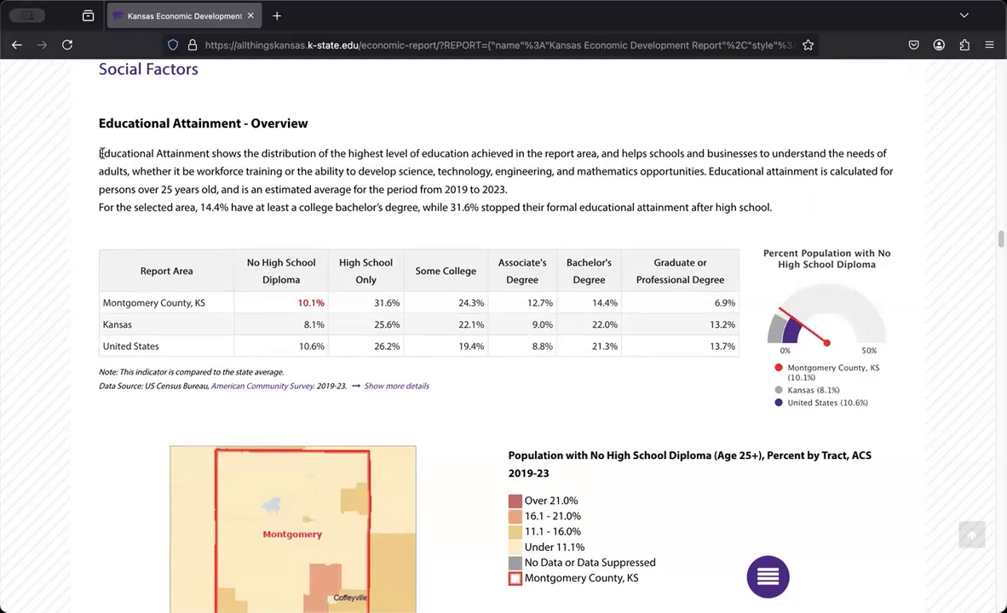
pyautogui.moveTo(99, 152); pyautogui.dragTo(539, 204)
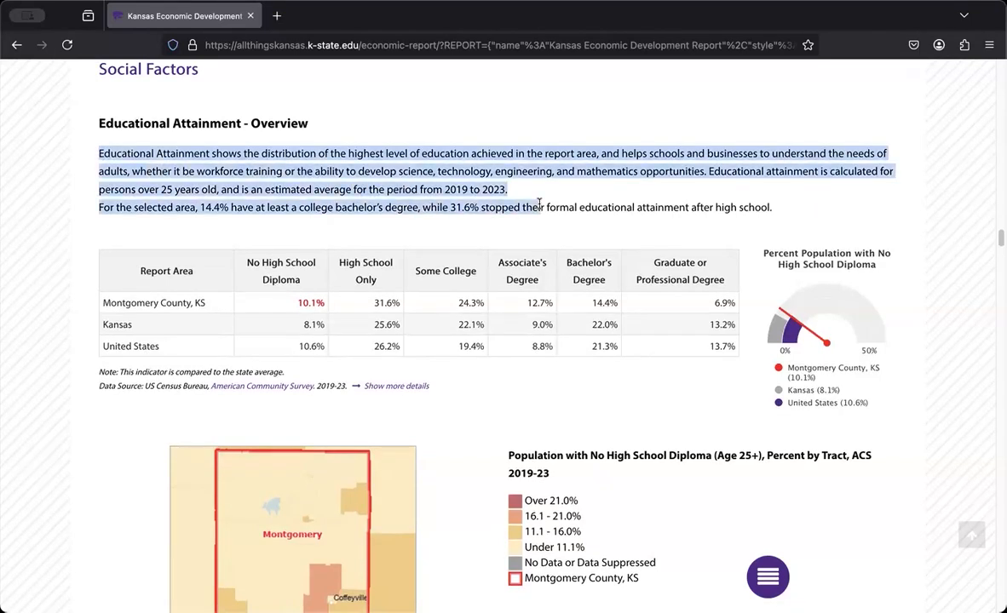
pyautogui.click(118, 297)
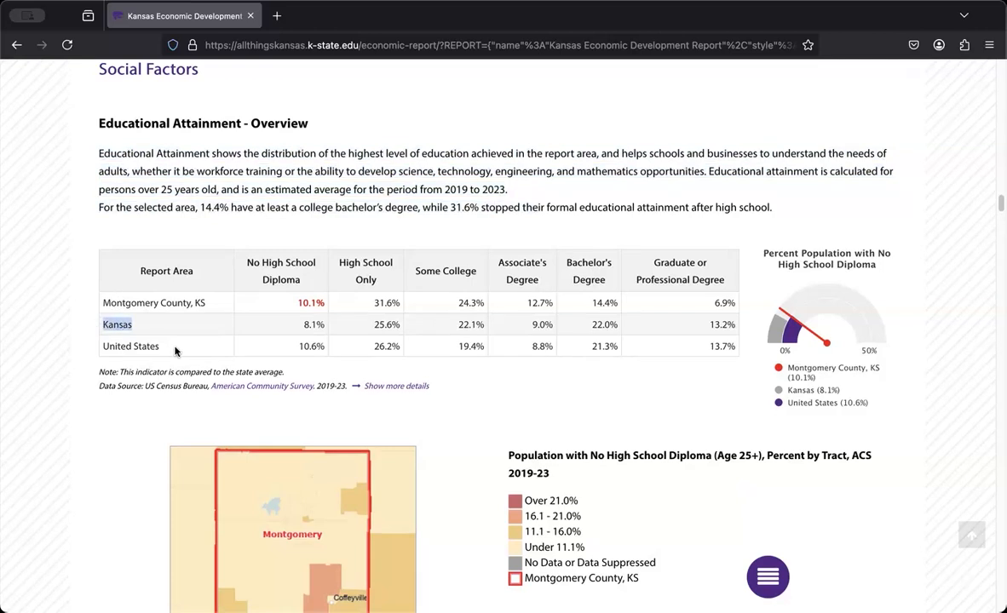
pyautogui.moveTo(115, 346); pyautogui.dragTo(159, 347)
pyautogui.moveTo(98, 386); pyautogui.dragTo(450, 391)
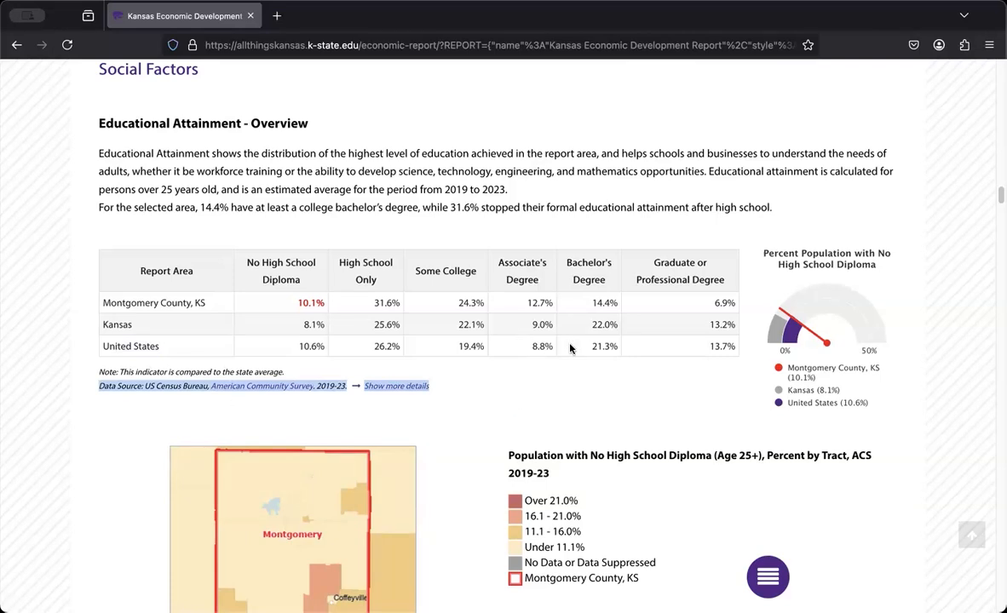
pyautogui.scroll(-2, 383, 401)
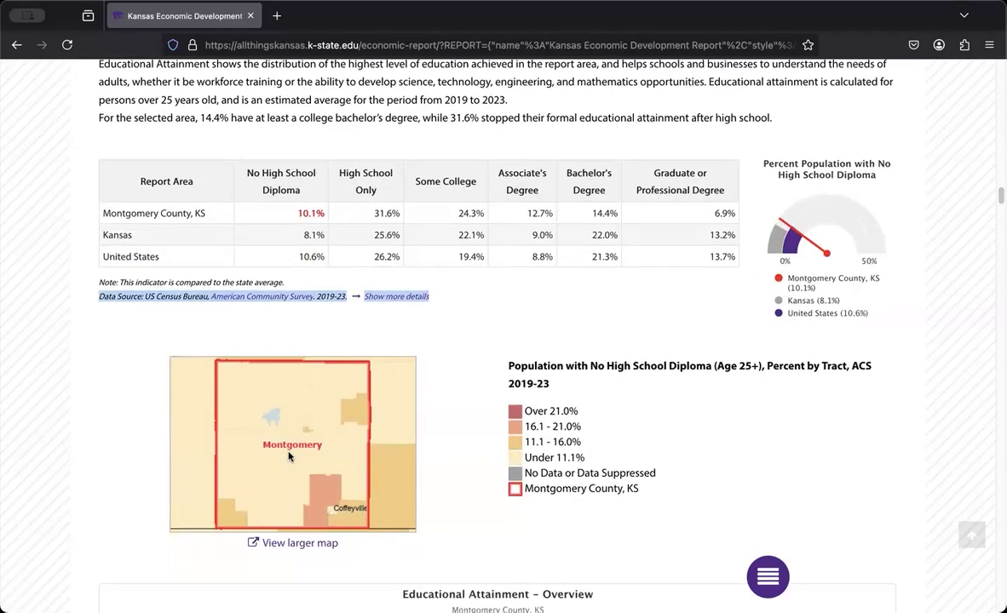
pyautogui.scroll(-10, 287, 456)
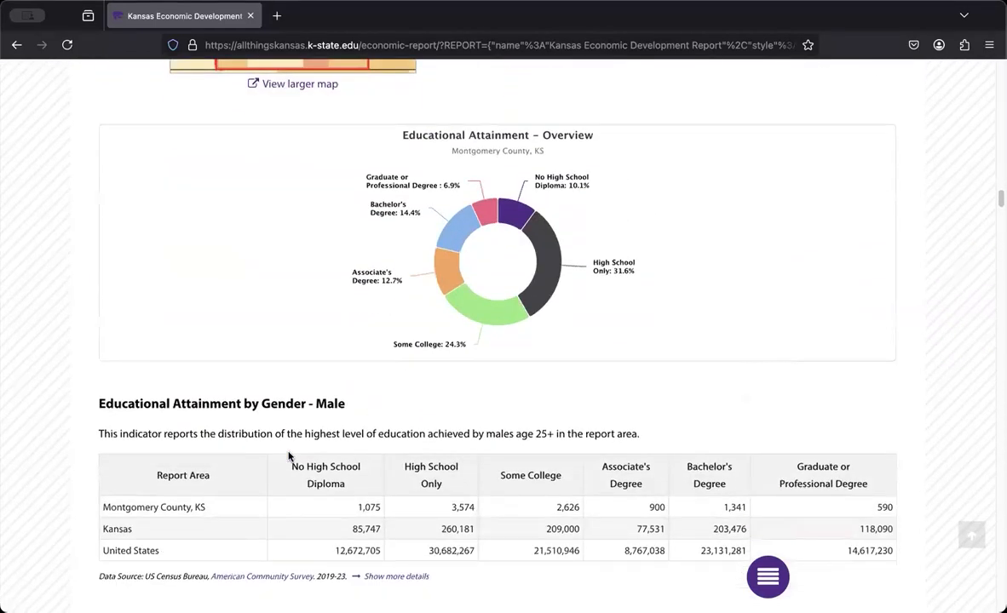
pyautogui.scroll(-2, 288, 457)
# Jump to the report's Employment - Unemployment Rate section from the Business & Economy group in the section list
pyautogui.click(769, 587)
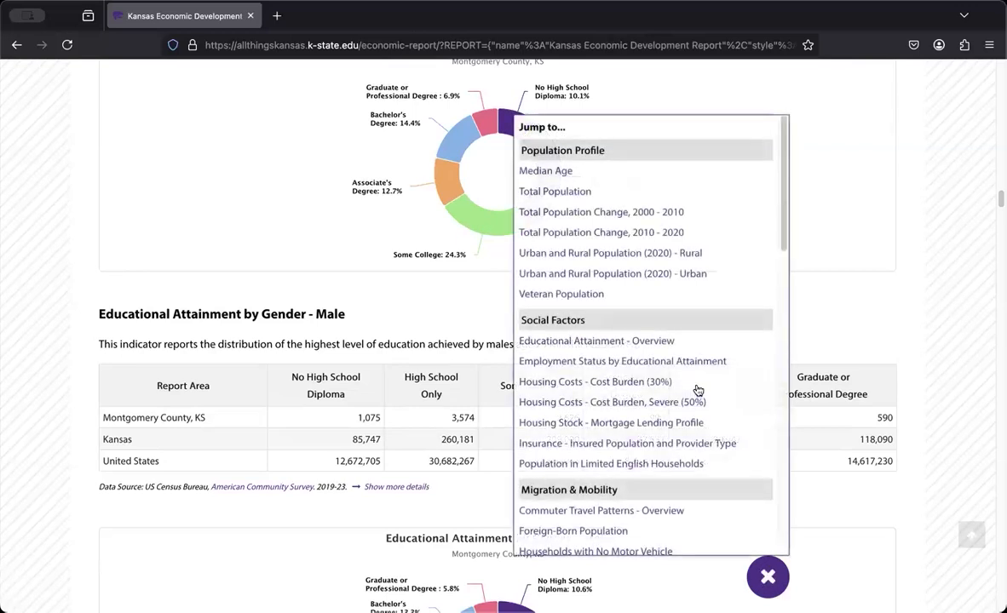
pyautogui.scroll(-5, 697, 389)
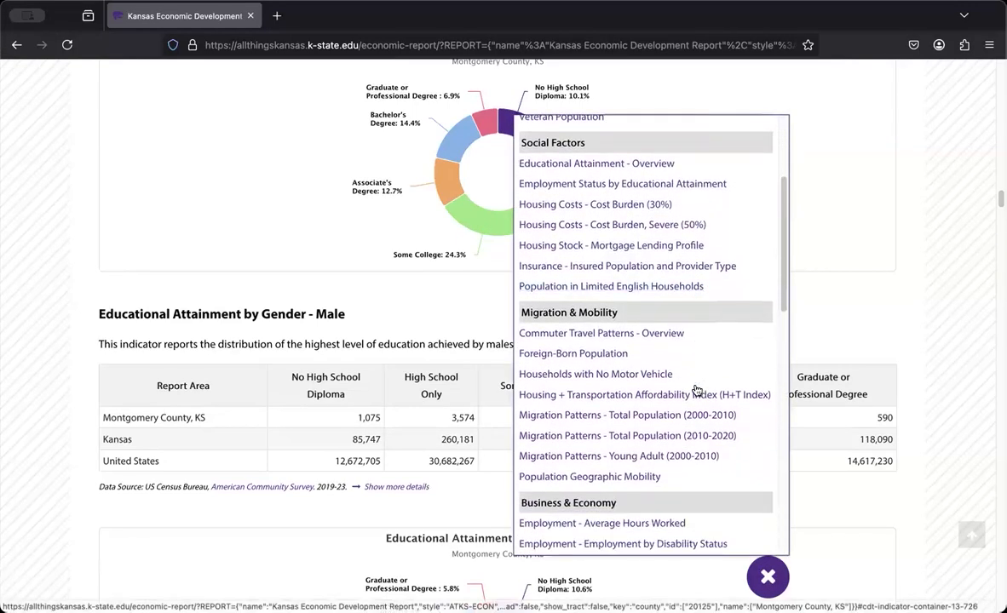
pyautogui.scroll(-2, 697, 389)
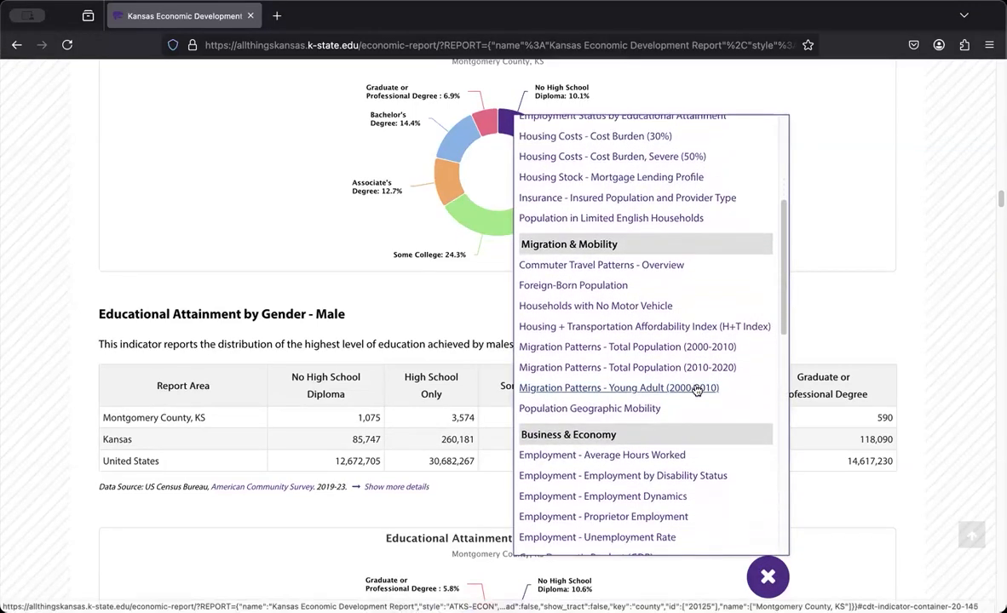
pyautogui.scroll(-2, 697, 389)
pyautogui.click(602, 468)
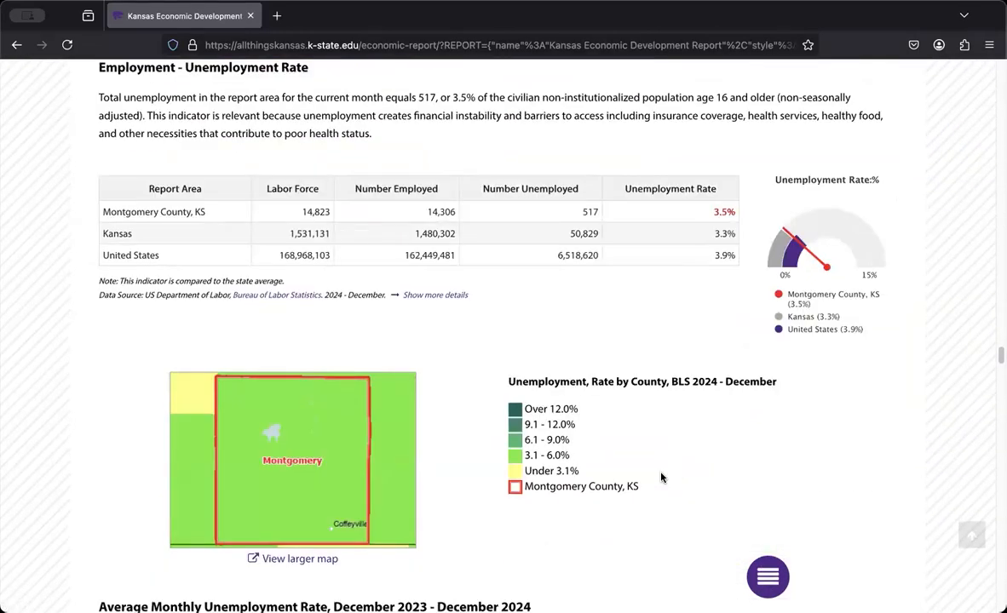
# In the Average Monthly Unemployment Rate chart, hide the Kansas and United States lines, and show the Kansas line again
pyautogui.scroll(-3, 662, 478)
pyautogui.scroll(-5, 662, 478)
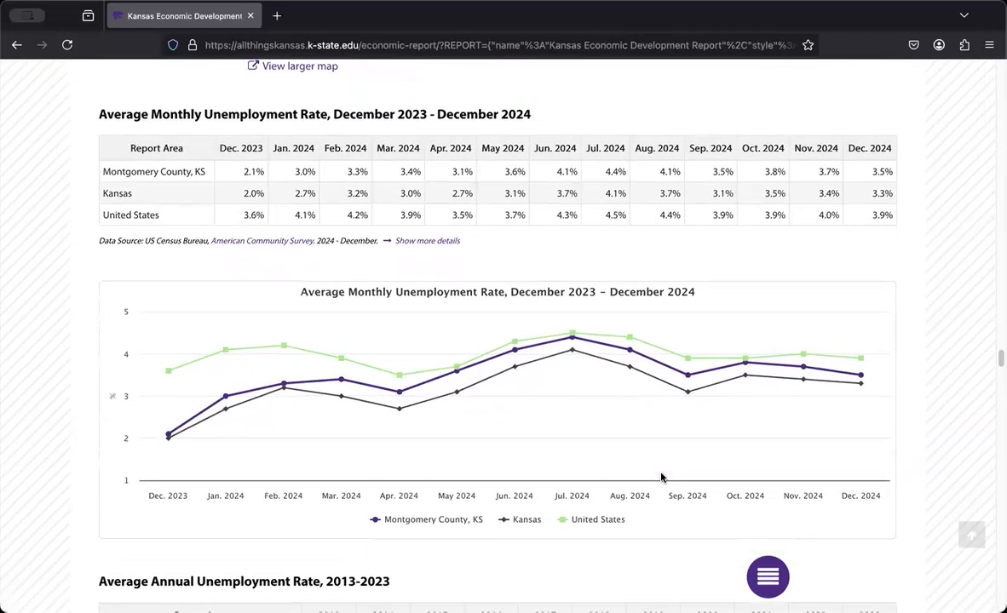
pyautogui.click(515, 519)
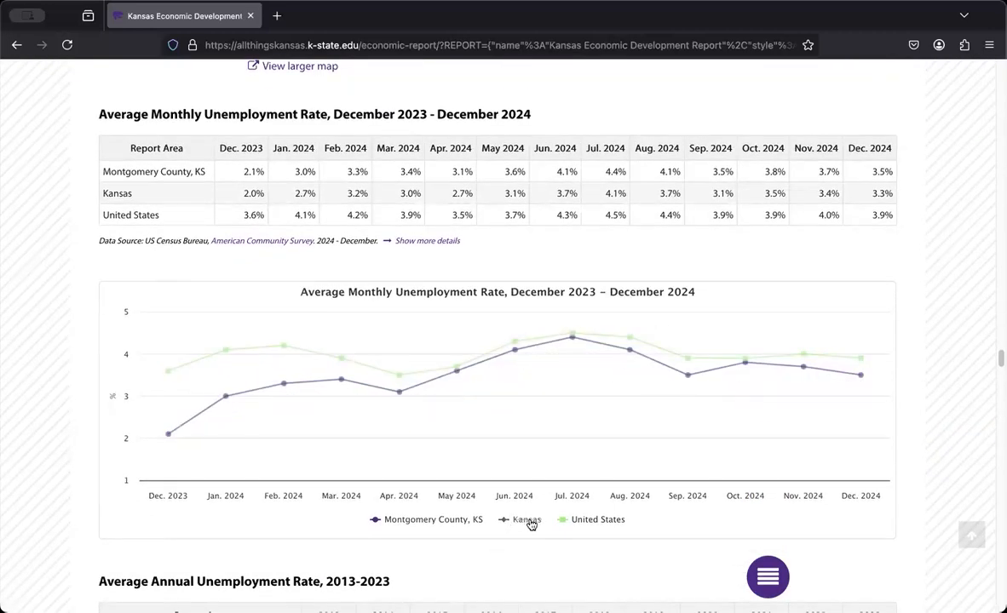
pyautogui.click(604, 523)
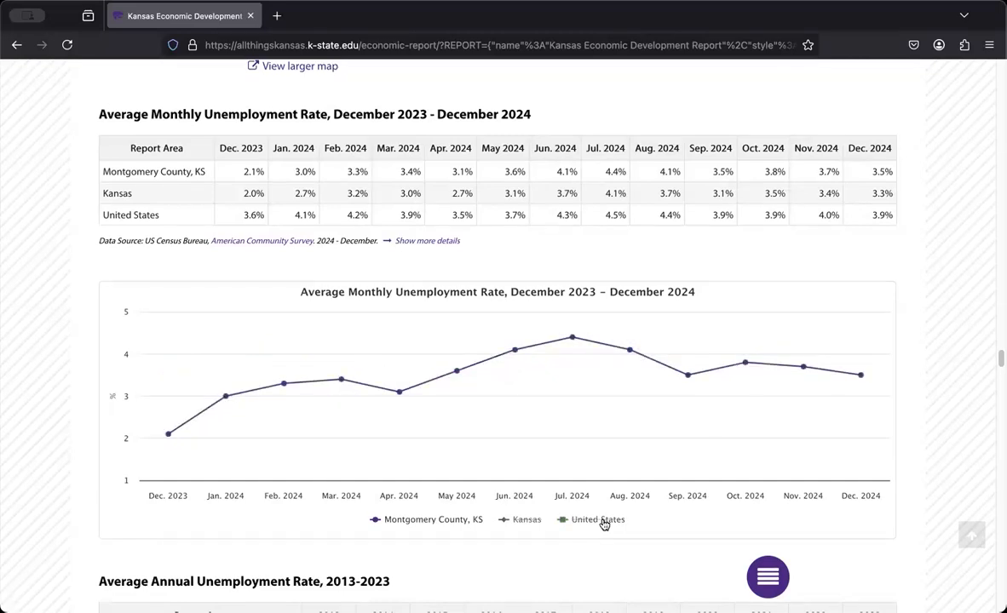
pyautogui.click(521, 519)
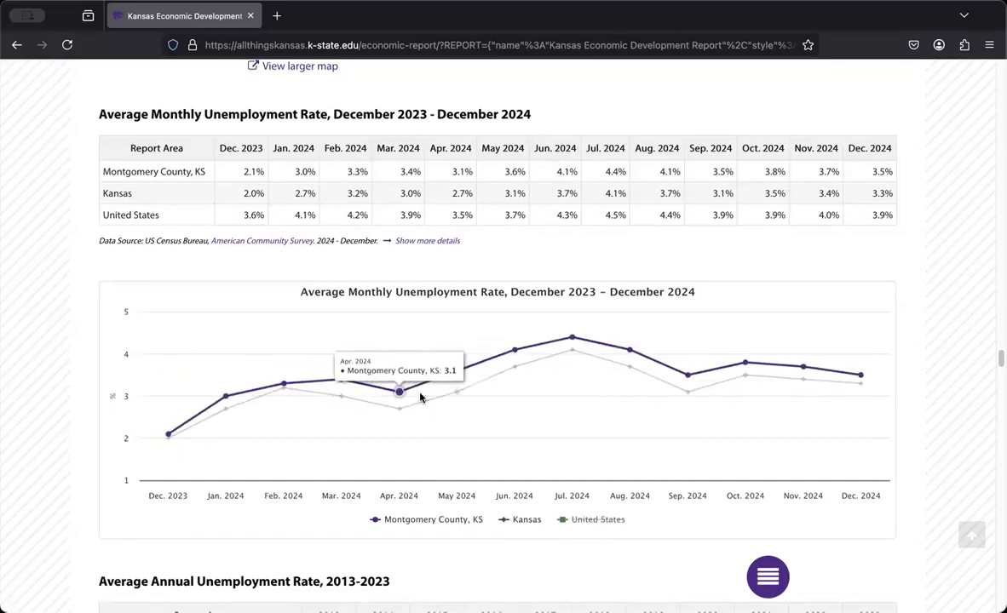
# Return to the beginning of the report, and show and hide its available download formats
pyautogui.click(968, 537)
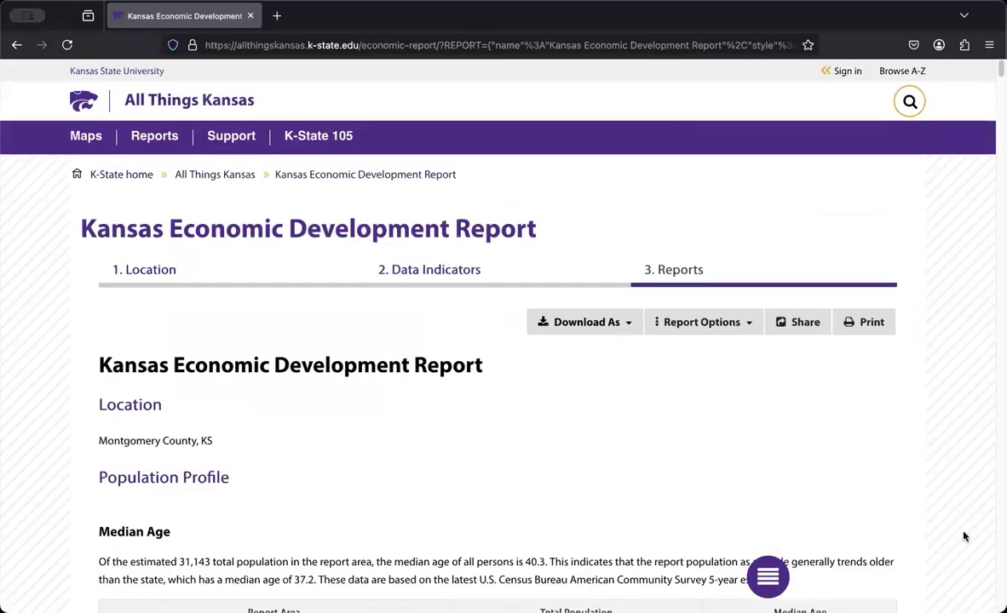
pyautogui.click(621, 324)
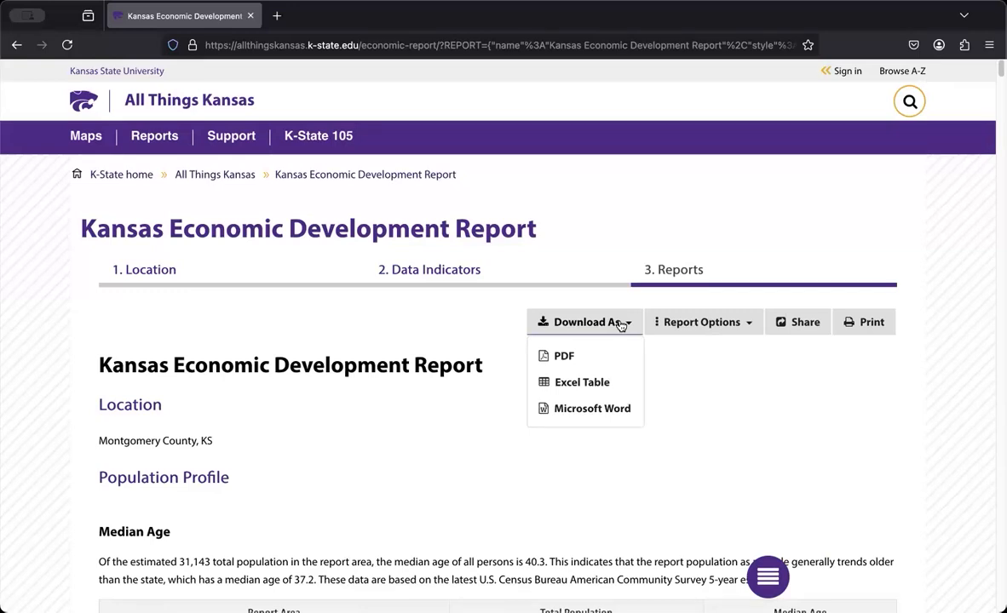
pyautogui.click(619, 326)
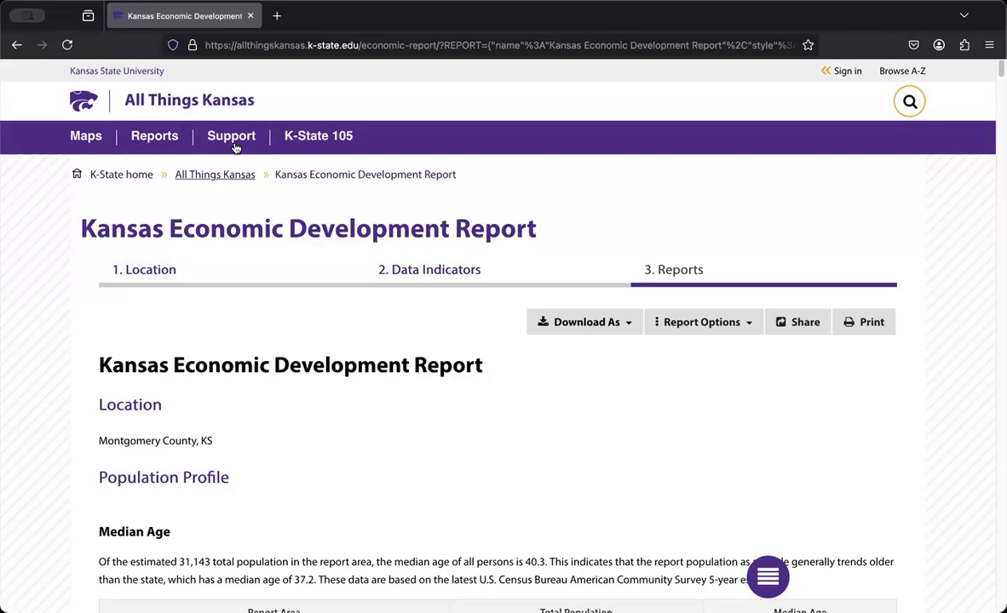
# Open the Map Room Support page and read through its step-by-step instructions for finding and adding map data
pyautogui.moveTo(233, 138)
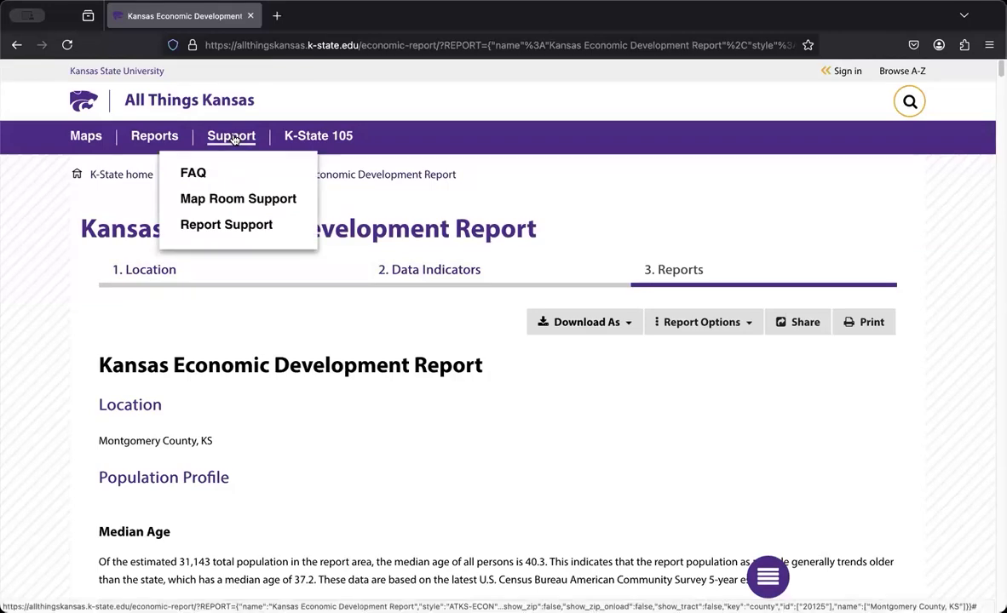
pyautogui.click(233, 139)
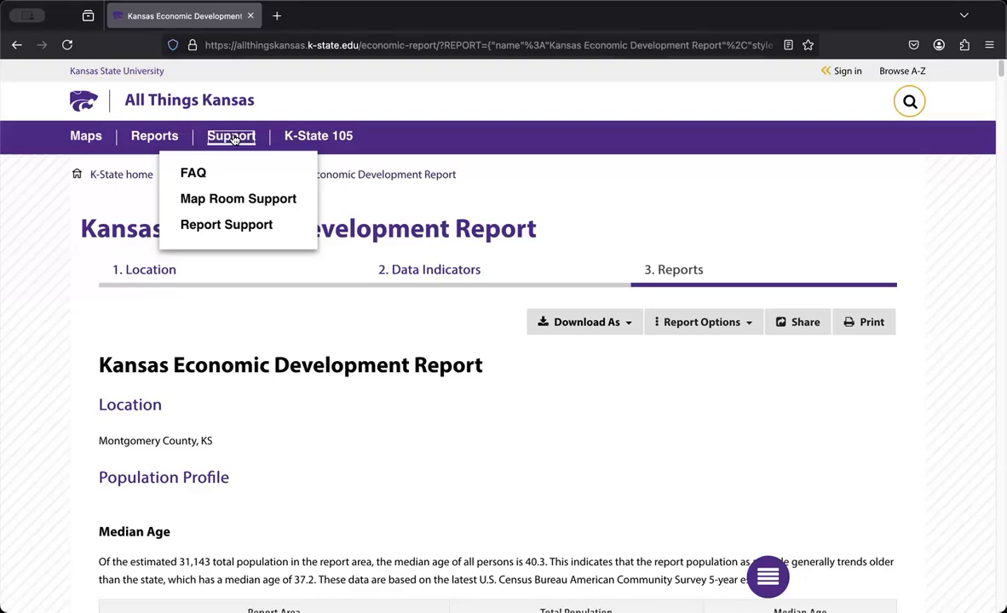
pyautogui.click(213, 194)
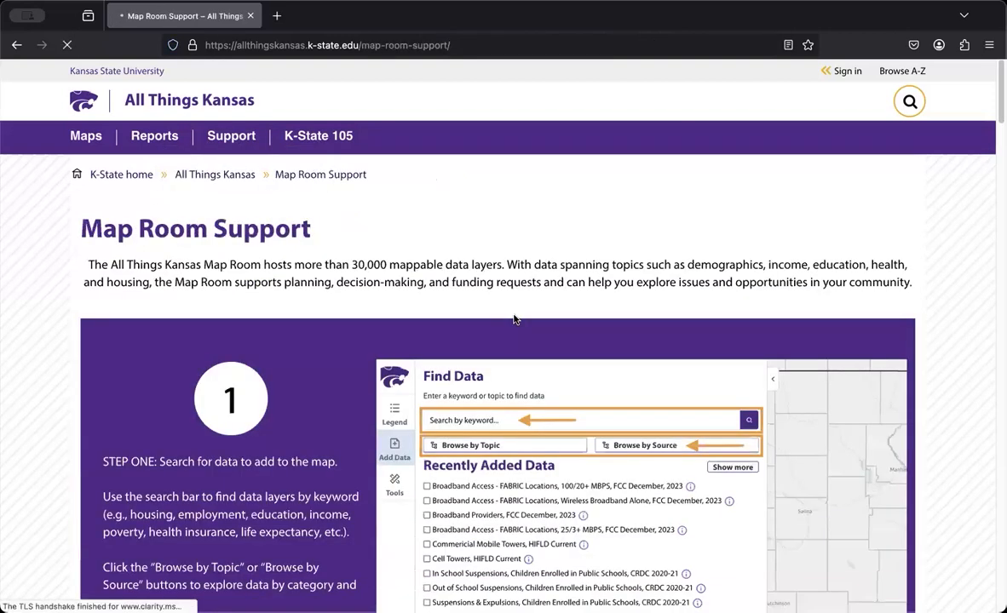
pyautogui.scroll(-5, 513, 319)
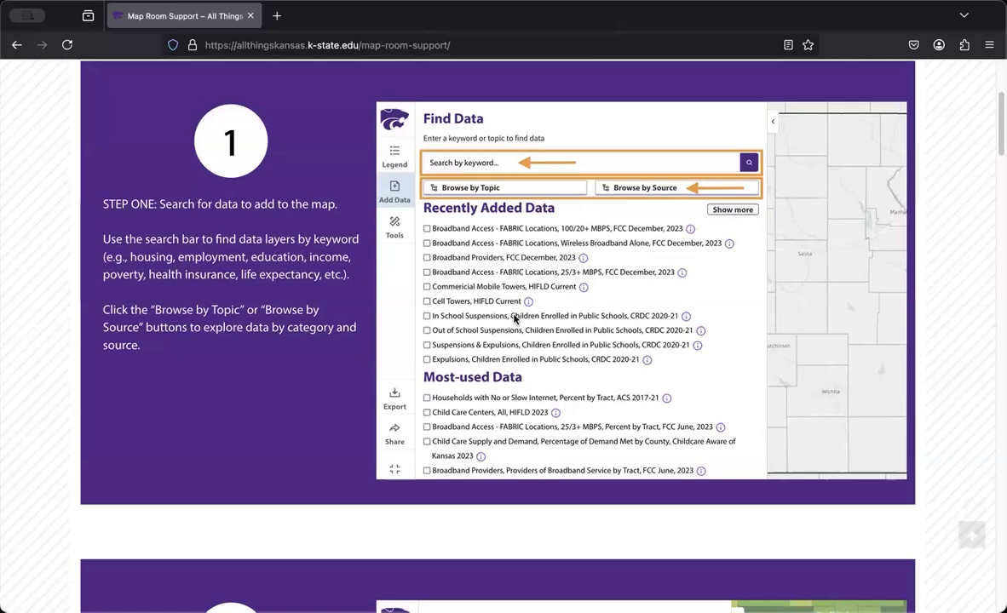
pyautogui.scroll(-3, 514, 319)
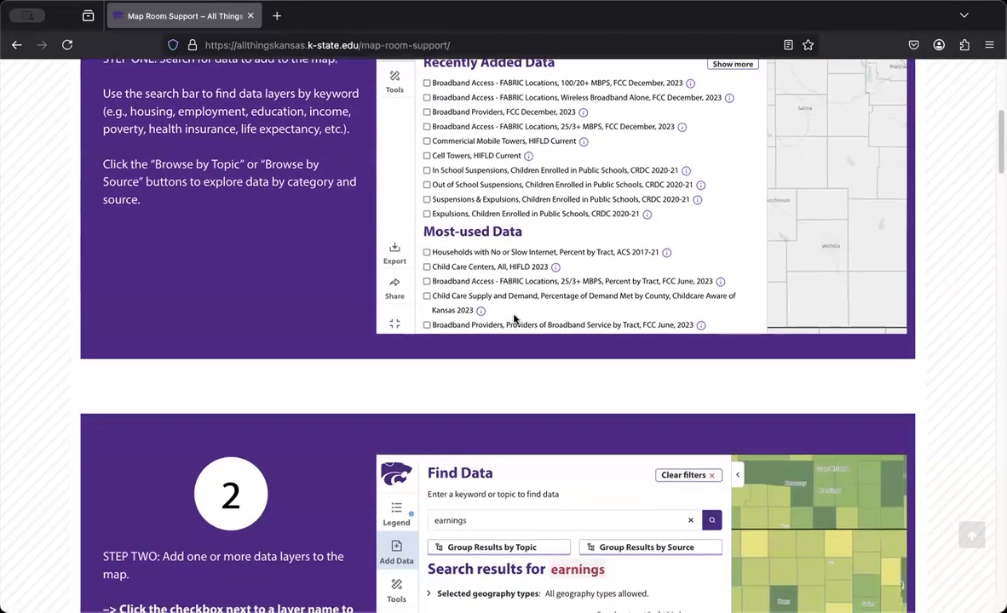